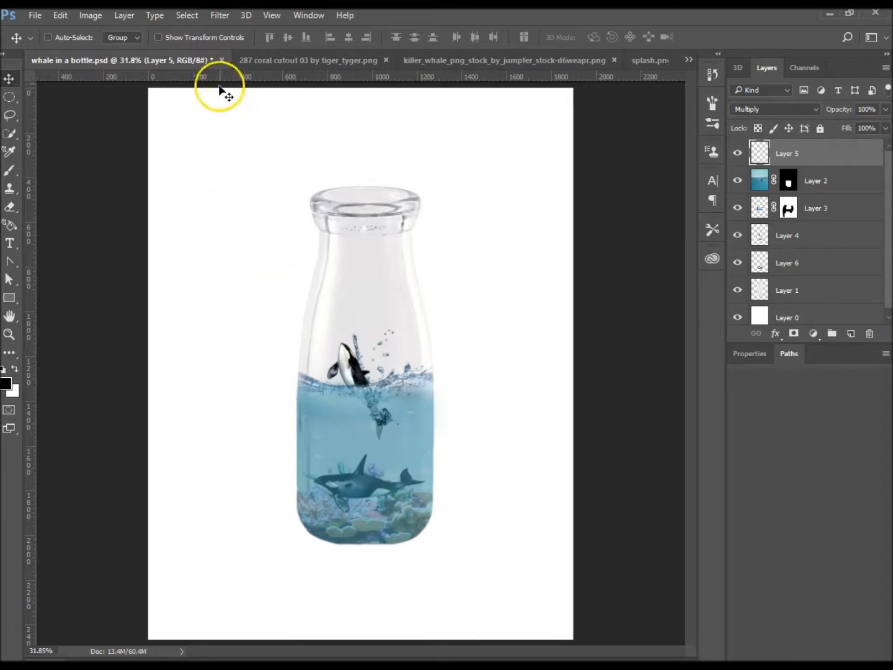
Close the whale in a bottle.psd document
click(222, 59)
click(441, 268)
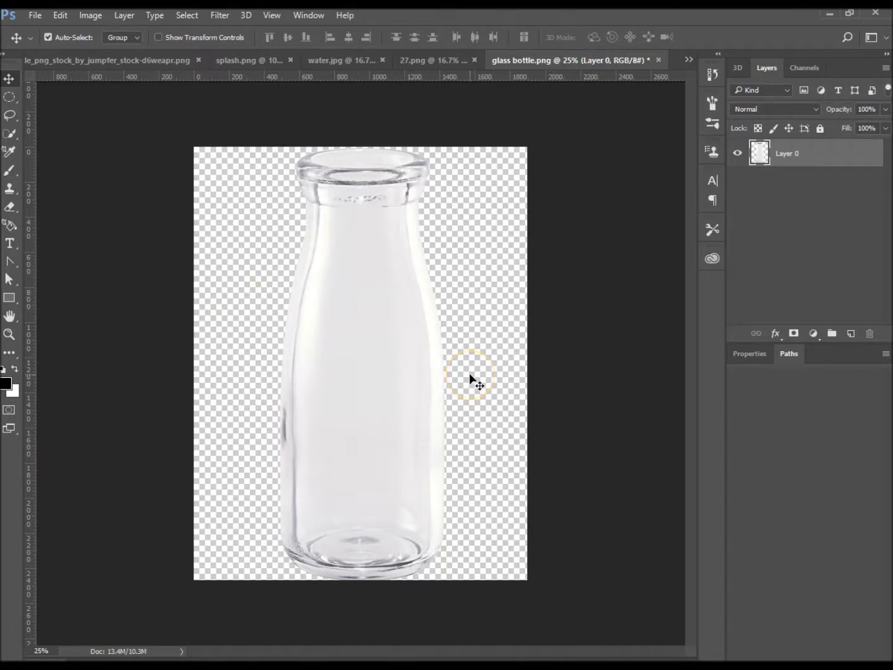
Scale the glass bottle down to about 72.6% and centre it on the canvas
key(ctrl+t)
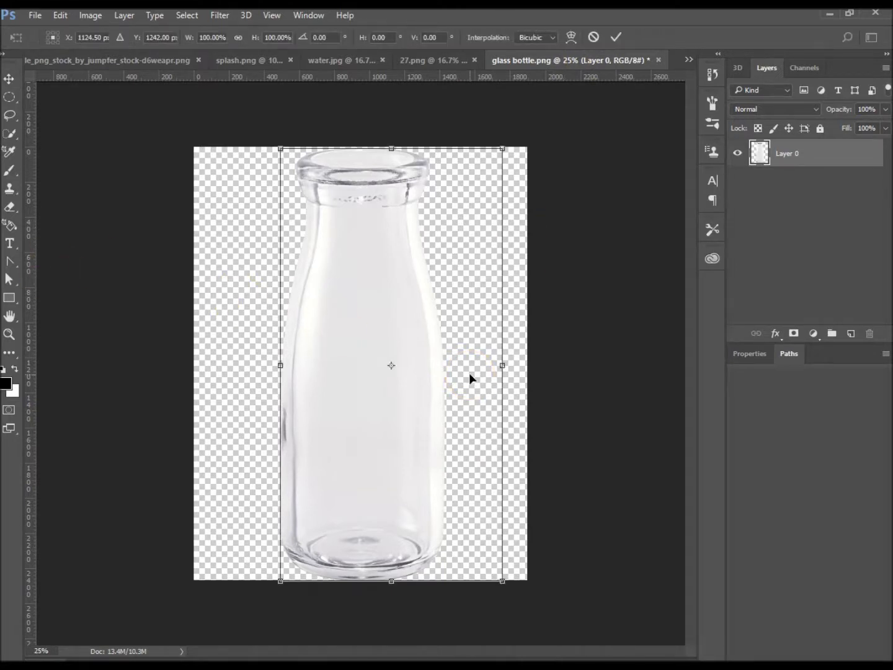
drag(503, 148, 438, 265)
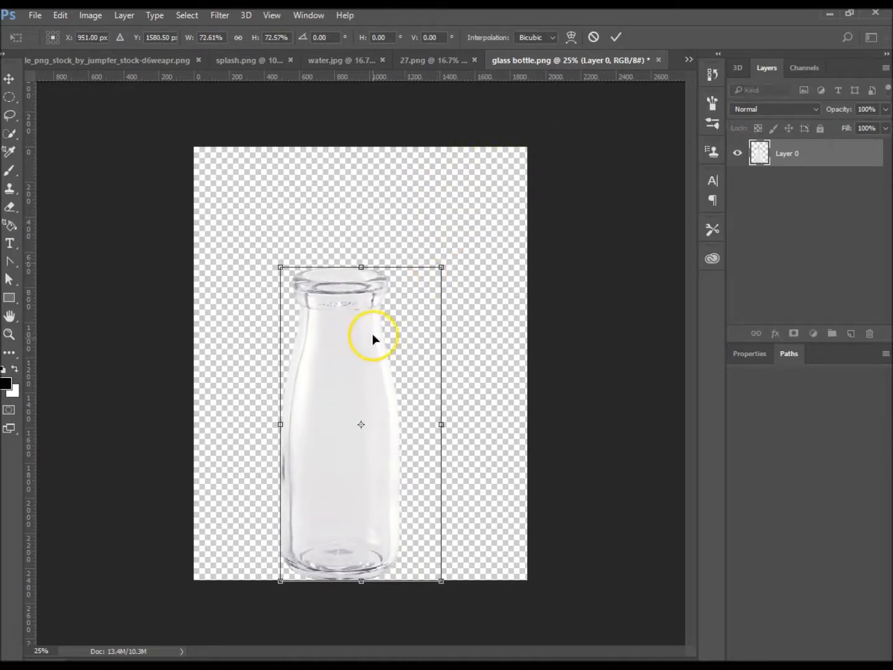
drag(373, 369, 392, 303)
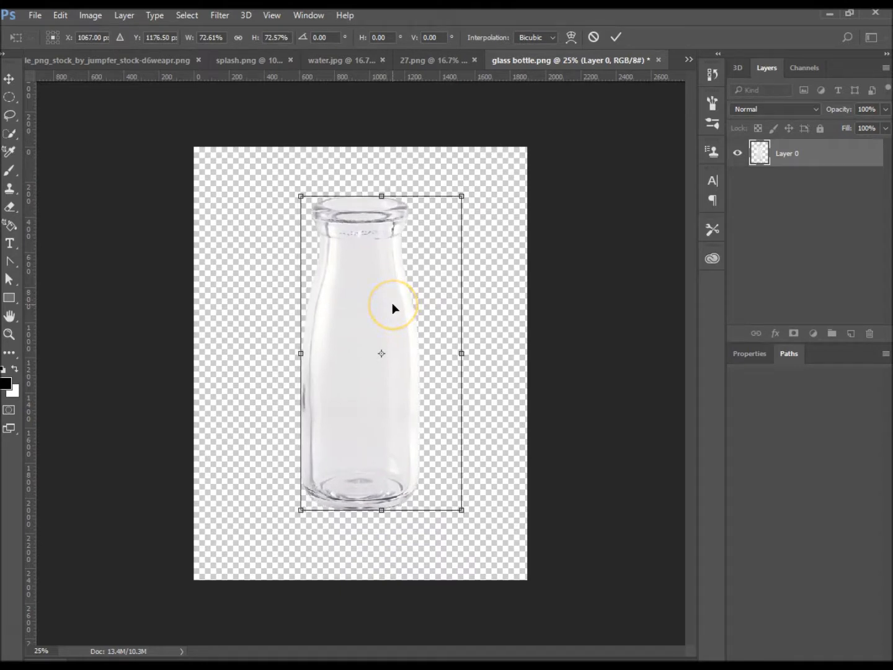
key(Return)
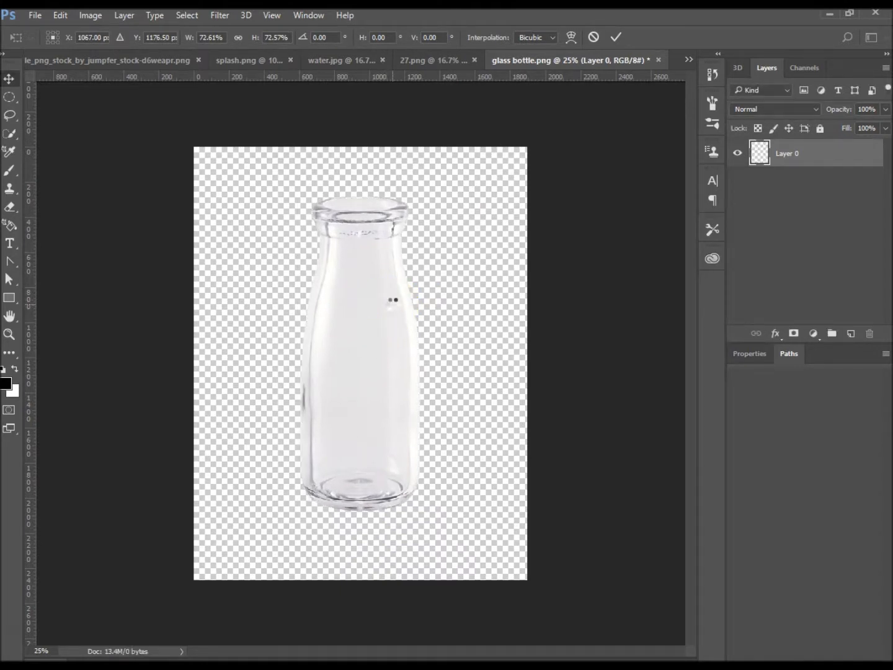
click(403, 294)
Bring the water.jpg image into the glass bottle document as a new layer covering the whole canvas
click(437, 64)
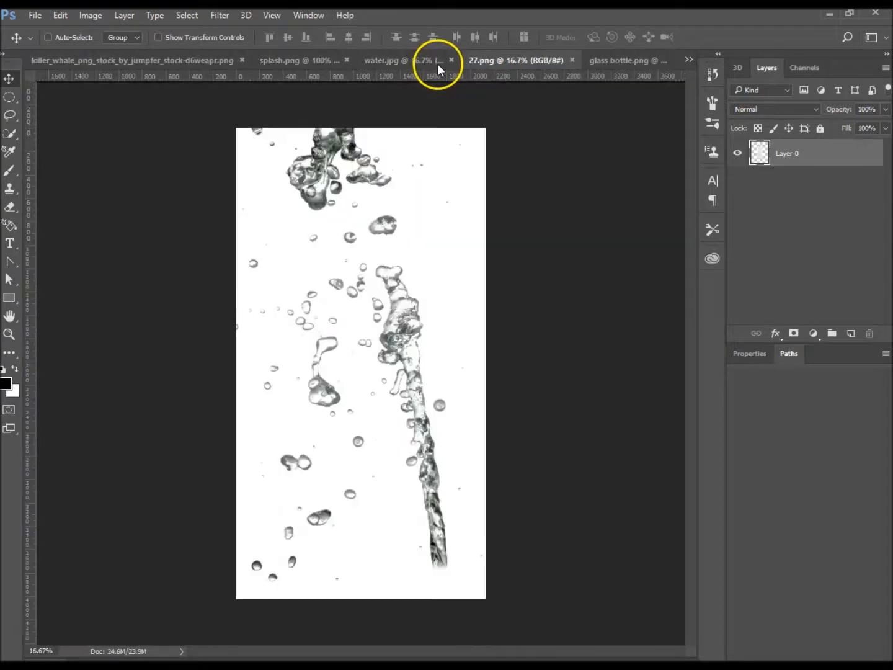
click(685, 58)
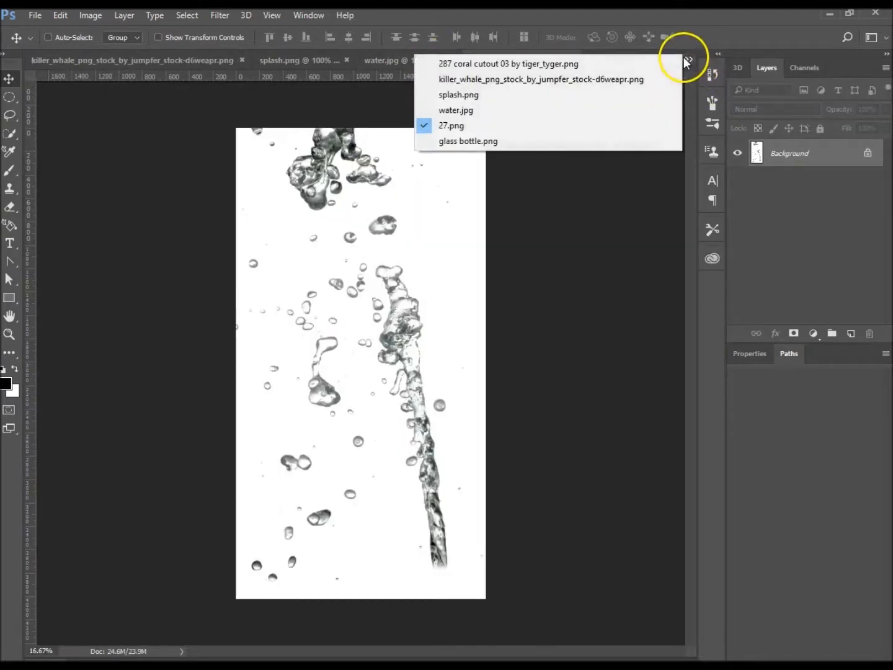
click(492, 110)
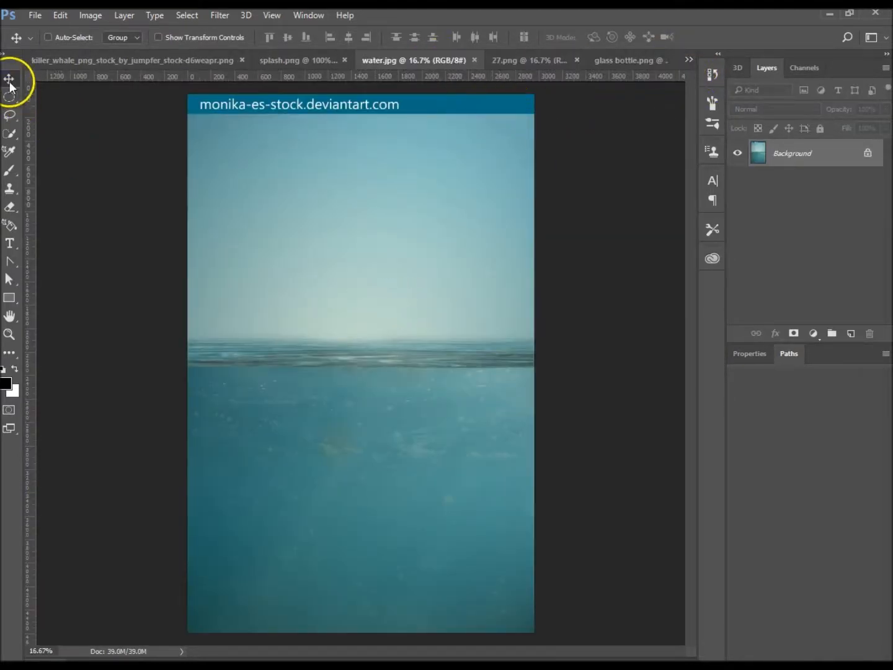
drag(335, 389, 361, 373)
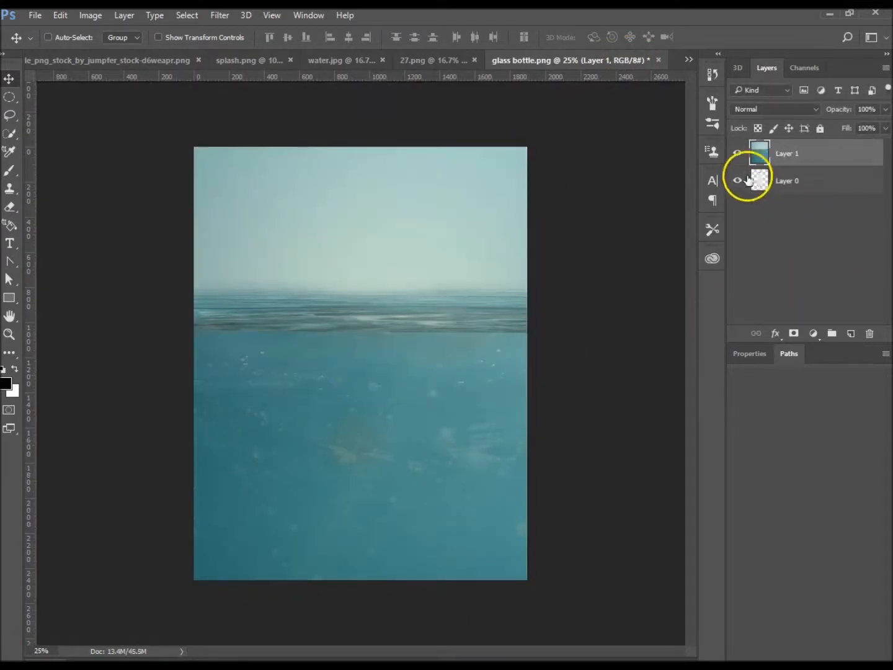
Hide the water layer and quick-select the bottle's interior, subtracting the bulge on its left edge
click(738, 155)
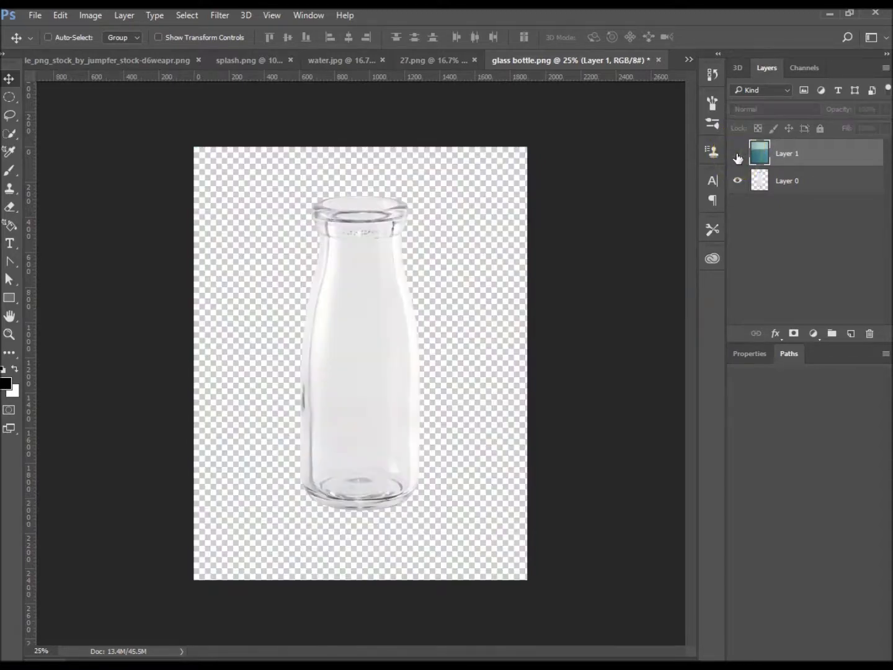
click(9, 133)
drag(335, 336, 349, 424)
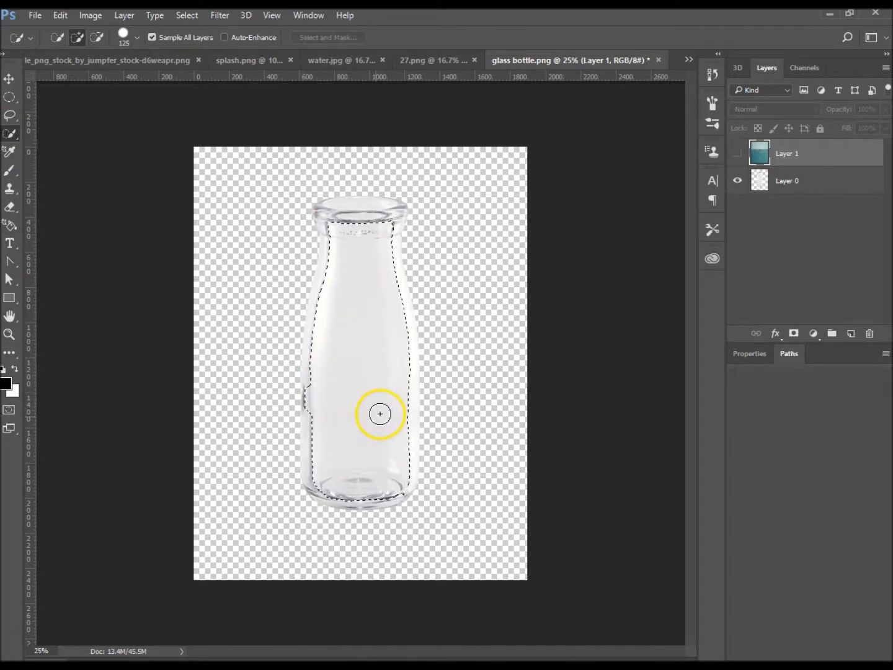
mouse_move(433, 506)
mouse_down()
mouse_move(353, 456)
mouse_move(300, 402)
mouse_move(298, 410)
mouse_up()
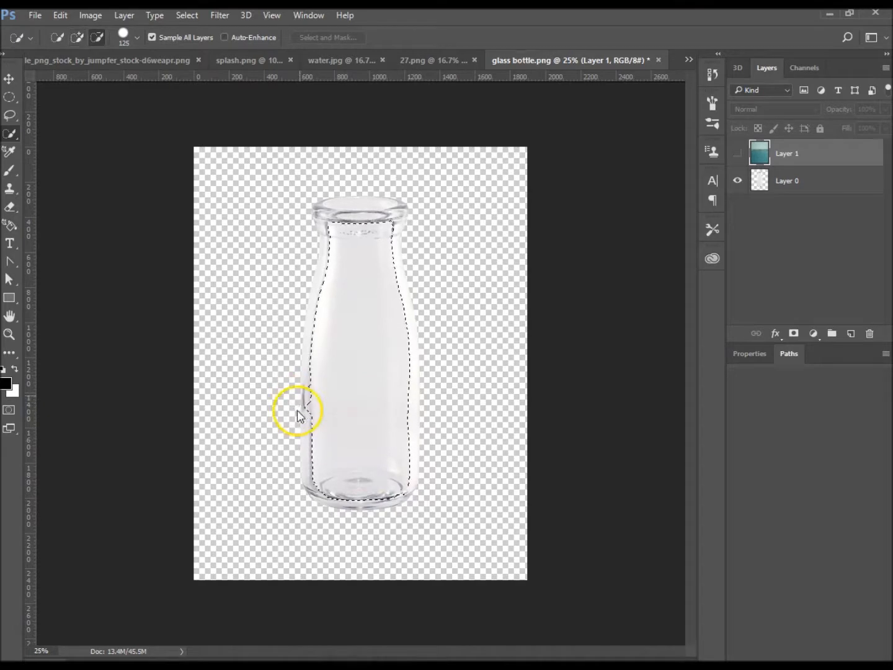
click(300, 409)
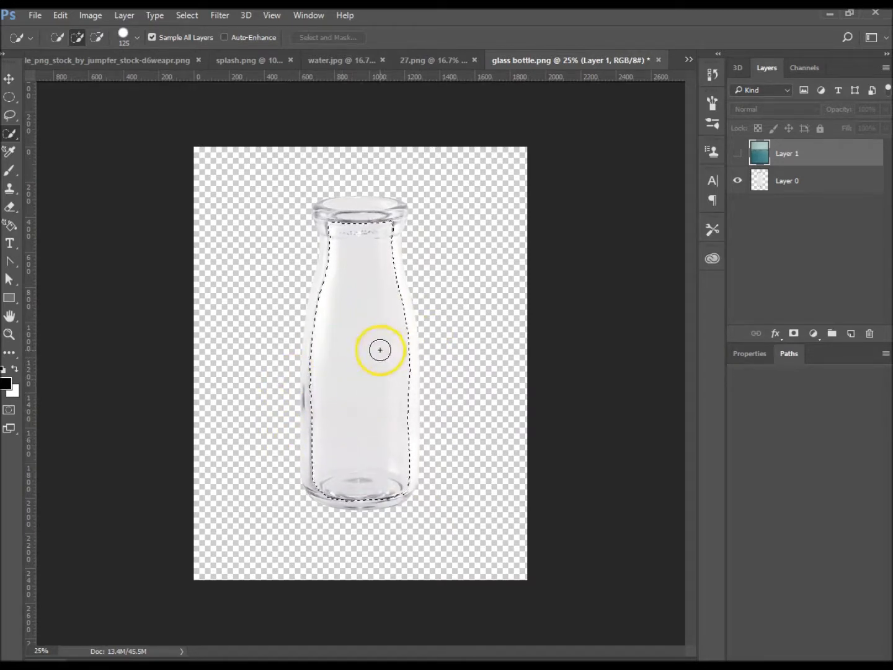
Save the bottle interior selection as a new channel named bottle
click(185, 15)
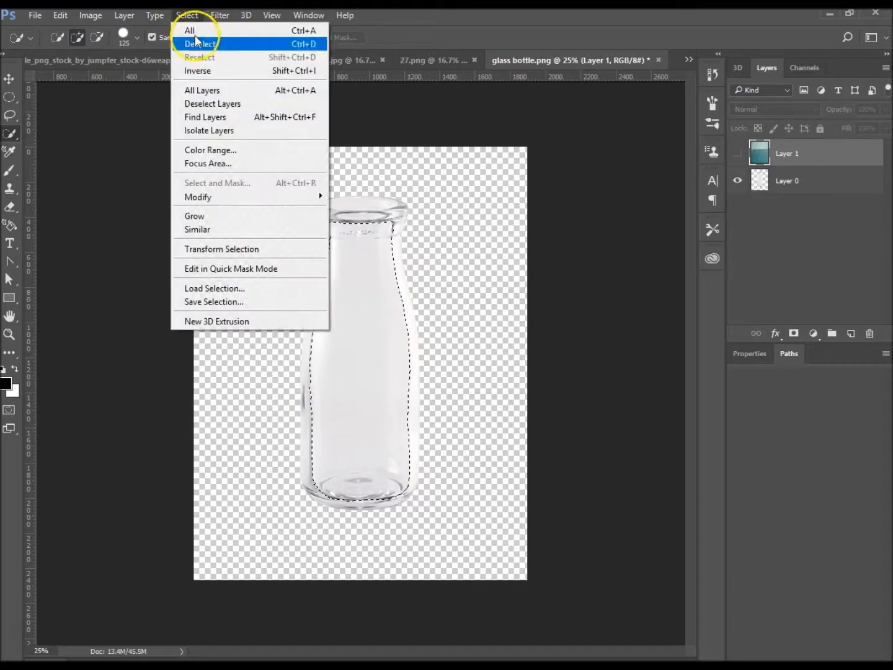
click(228, 301)
click(457, 200)
text(bottle)
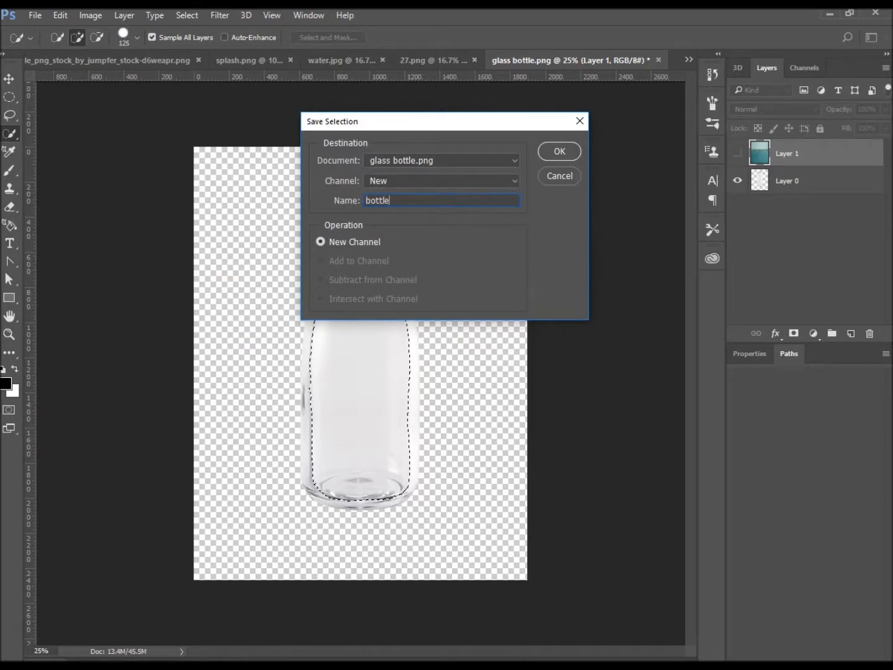
key(Return)
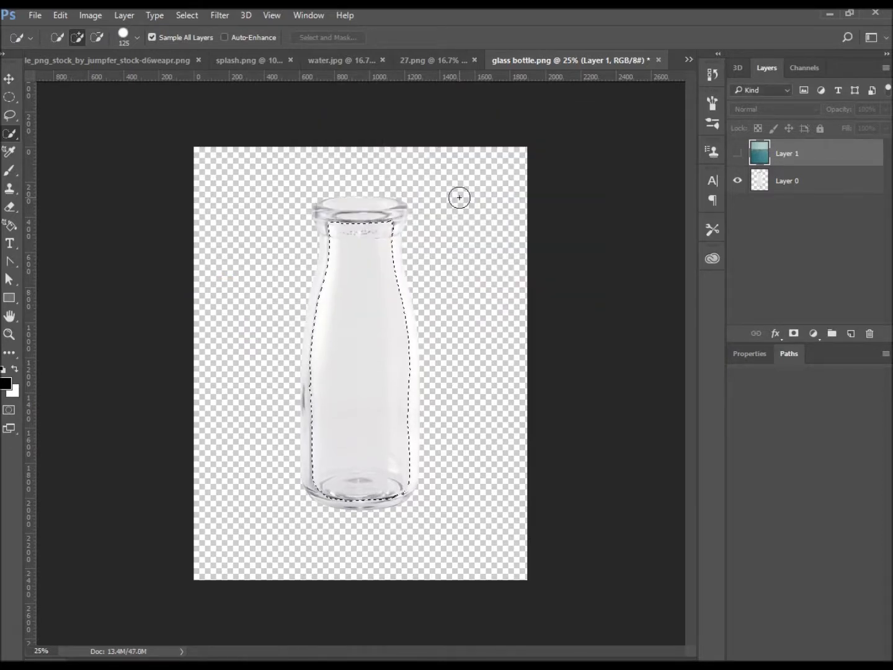
Show the water layer again and add a layer mask from the bottle selection
click(736, 154)
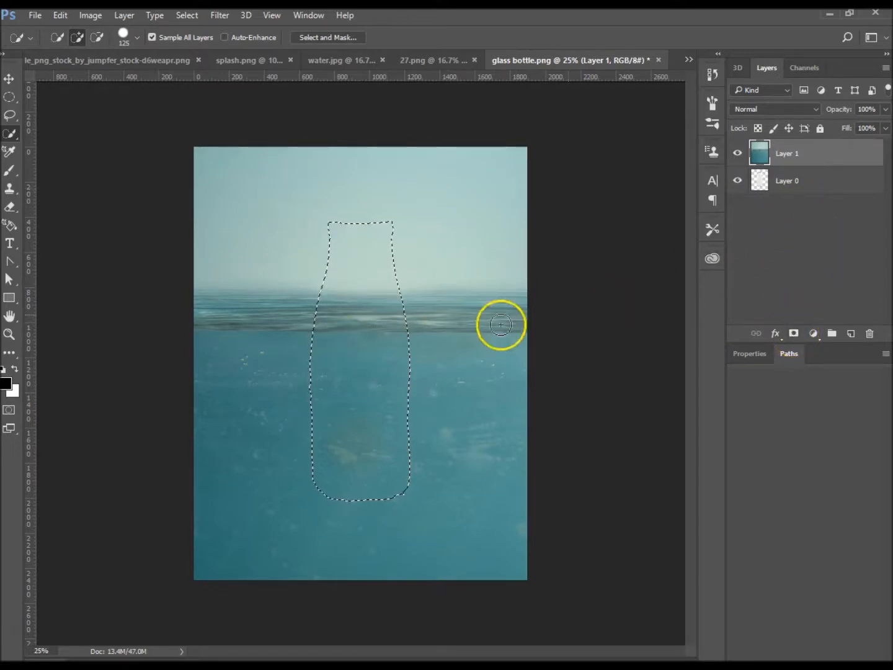
click(795, 335)
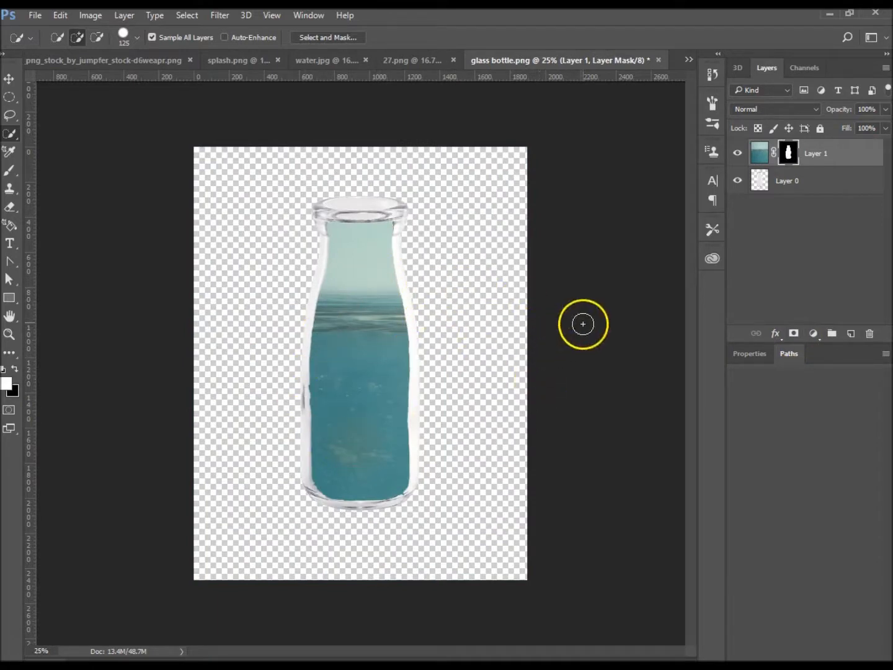
Paint black on the water layer's mask with a soft 250 px brush to hide the sky and horizon in the bottle's upper half
key(b)
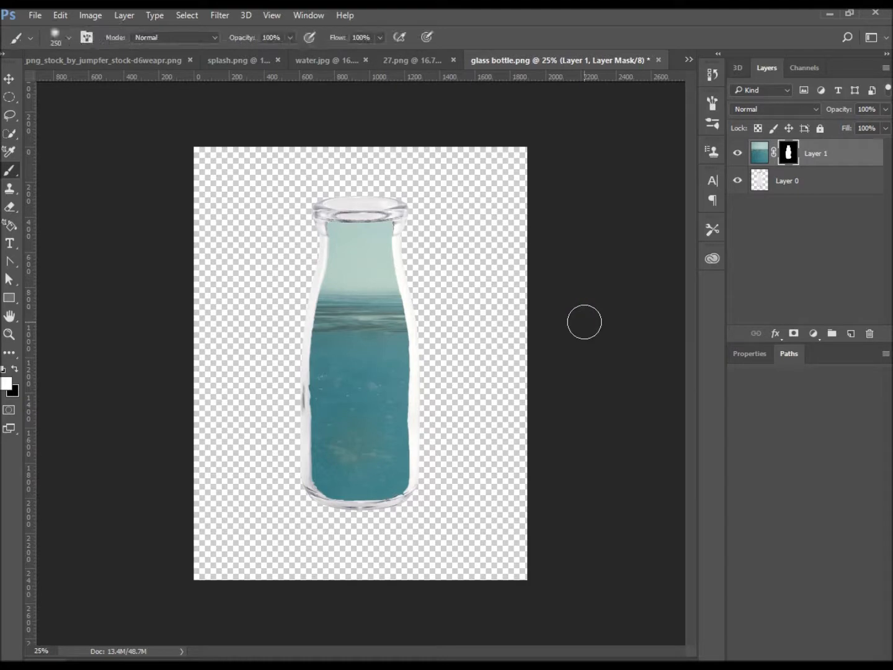
click(70, 37)
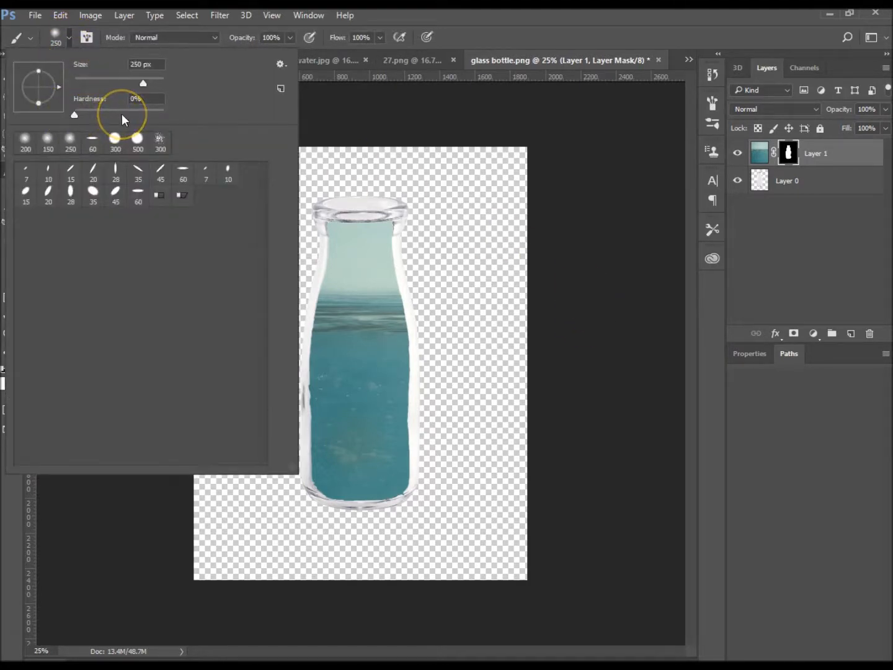
key(Return)
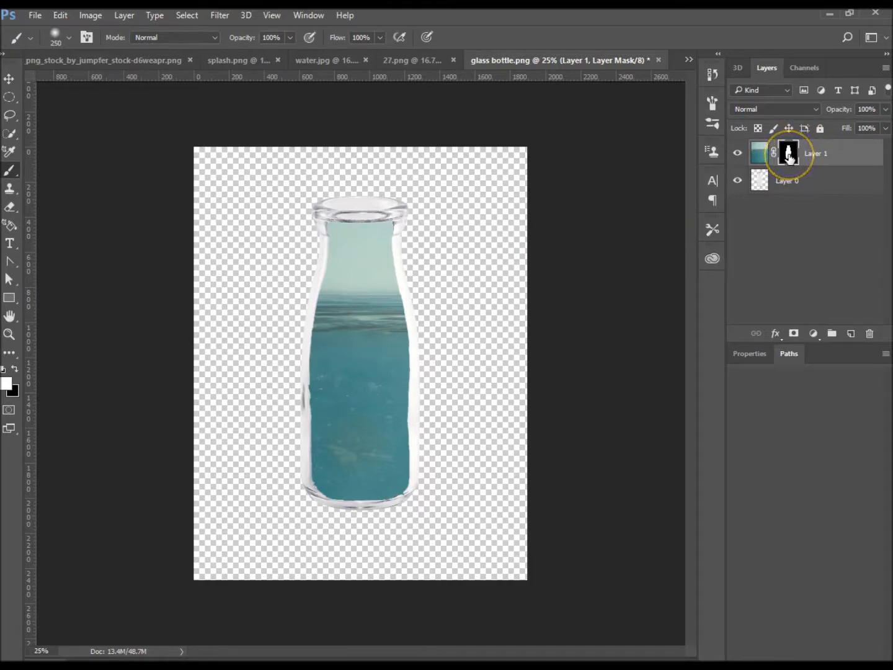
click(345, 271)
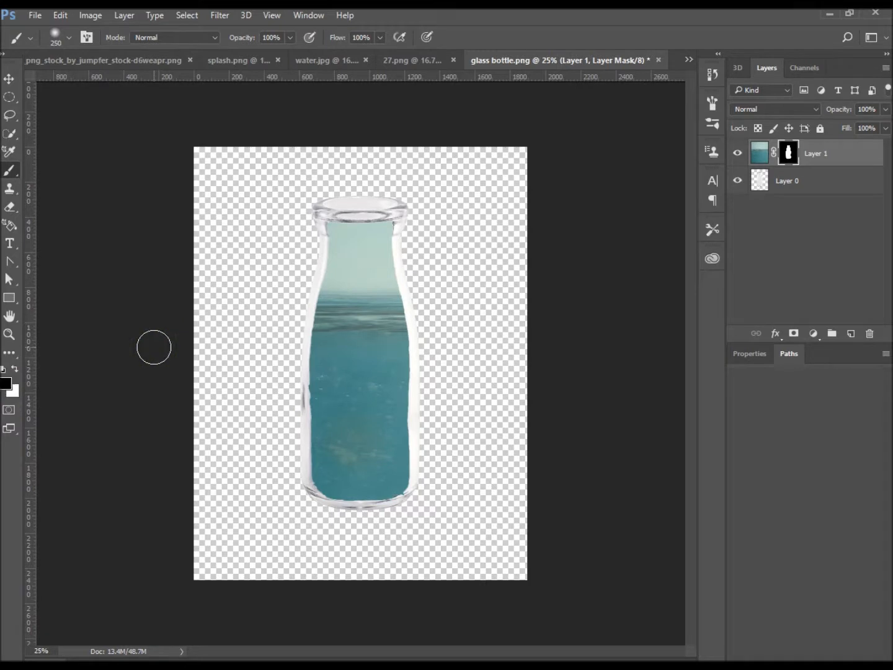
mouse_move(403, 281)
mouse_down()
mouse_move(365, 280)
mouse_move(425, 244)
mouse_move(433, 220)
mouse_move(387, 276)
mouse_move(439, 292)
mouse_move(406, 313)
mouse_move(405, 354)
mouse_move(333, 359)
mouse_move(425, 344)
mouse_up()
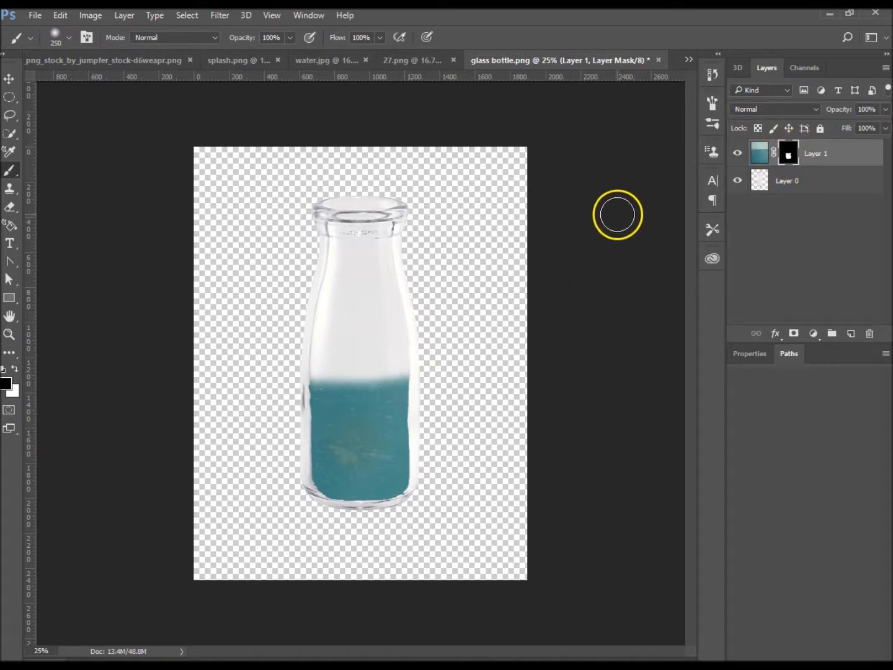
Switch to water.jpg and close that document
click(406, 61)
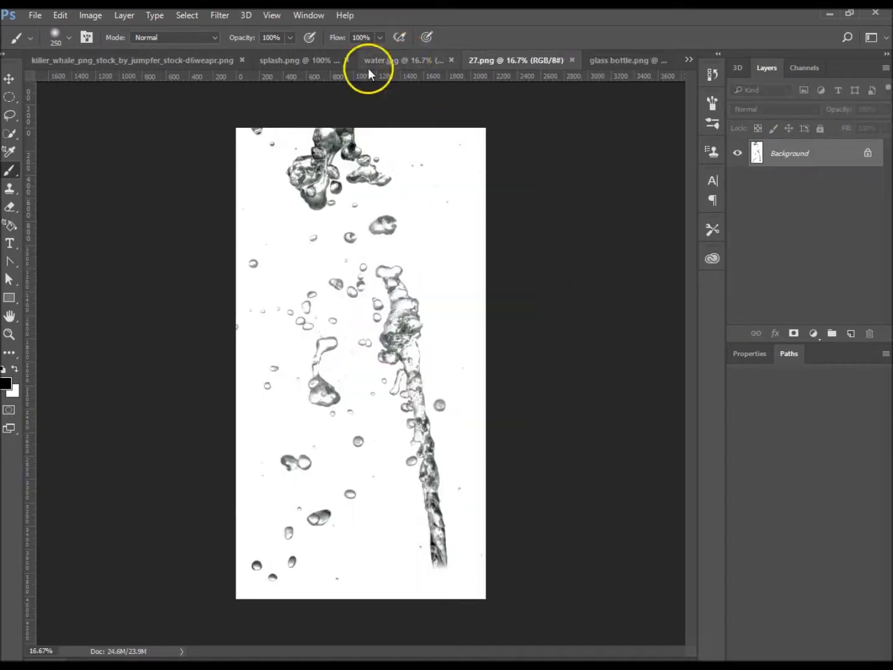
click(432, 58)
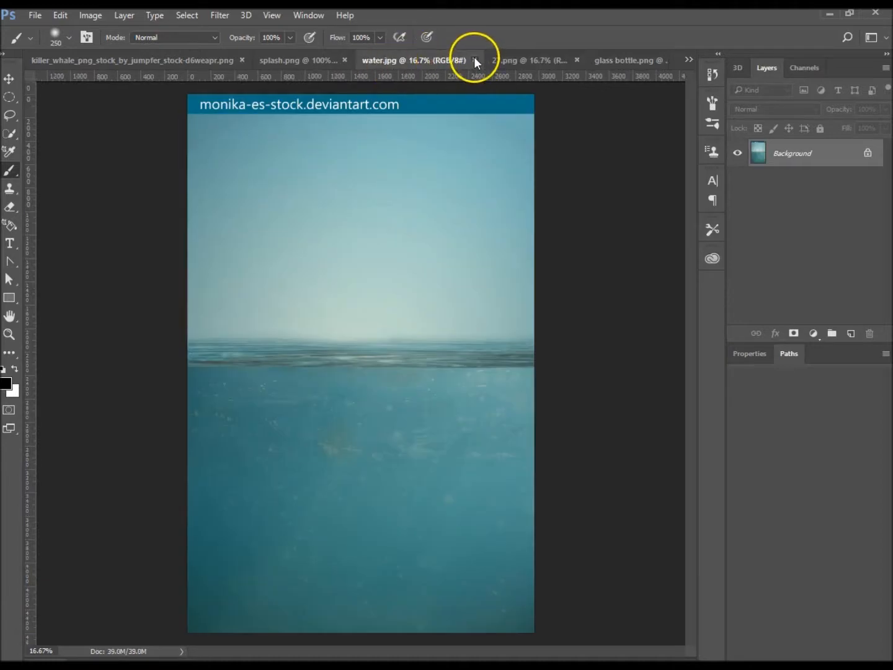
click(474, 58)
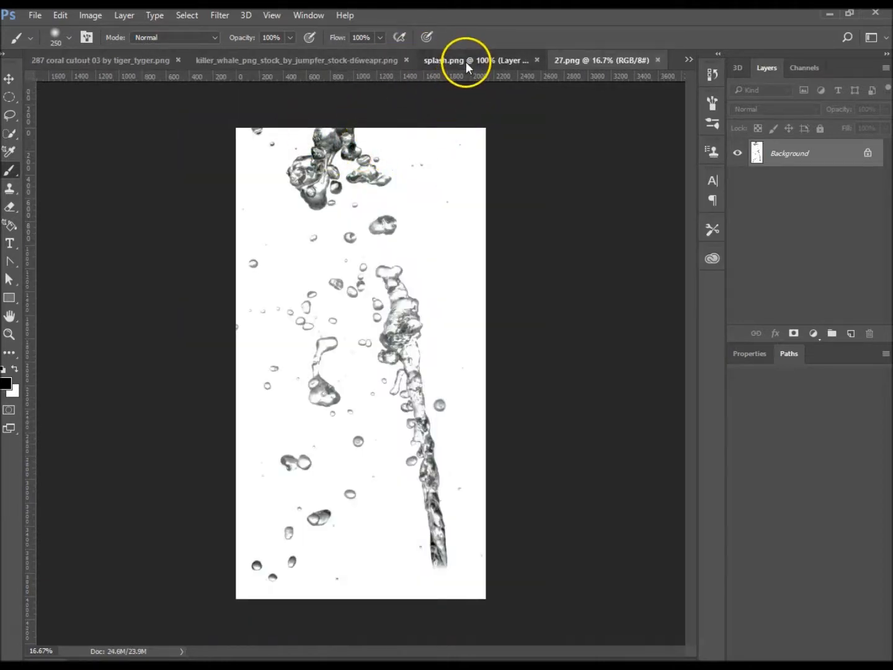
Try to move the splash.png image into the glass bottle document with the Move tool
click(466, 60)
click(8, 78)
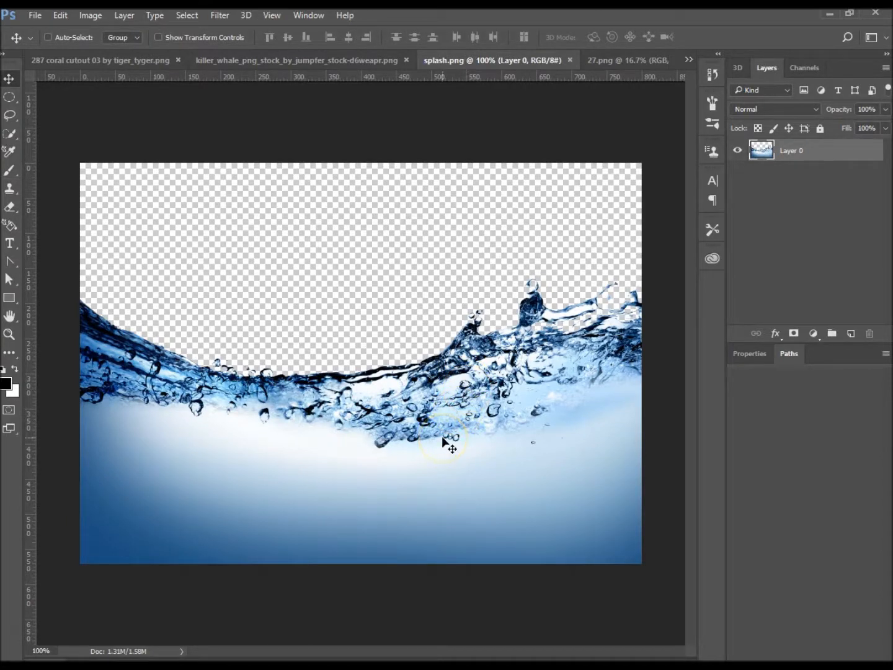
drag(442, 436, 539, 332)
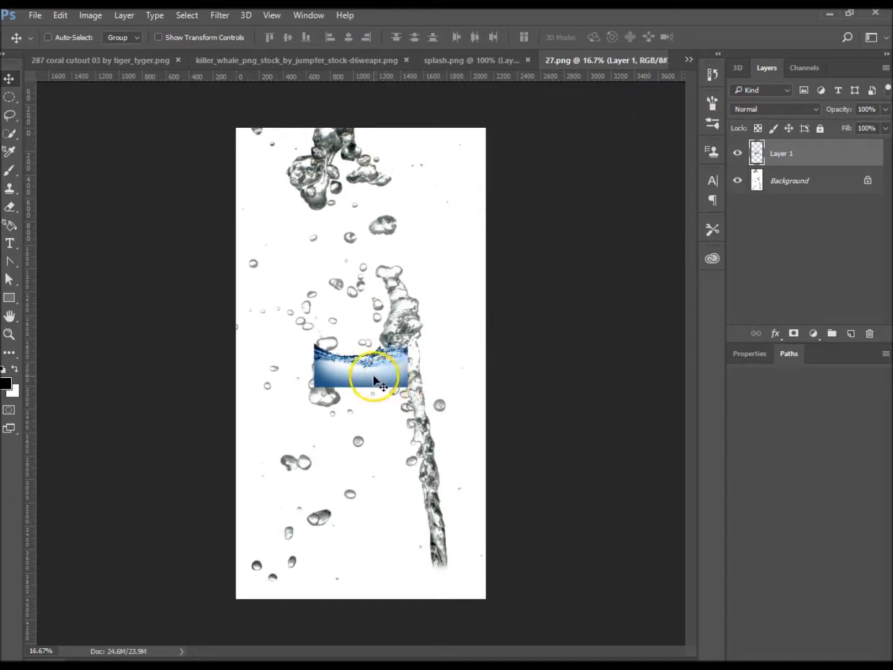
drag(373, 375, 470, 133)
click(690, 58)
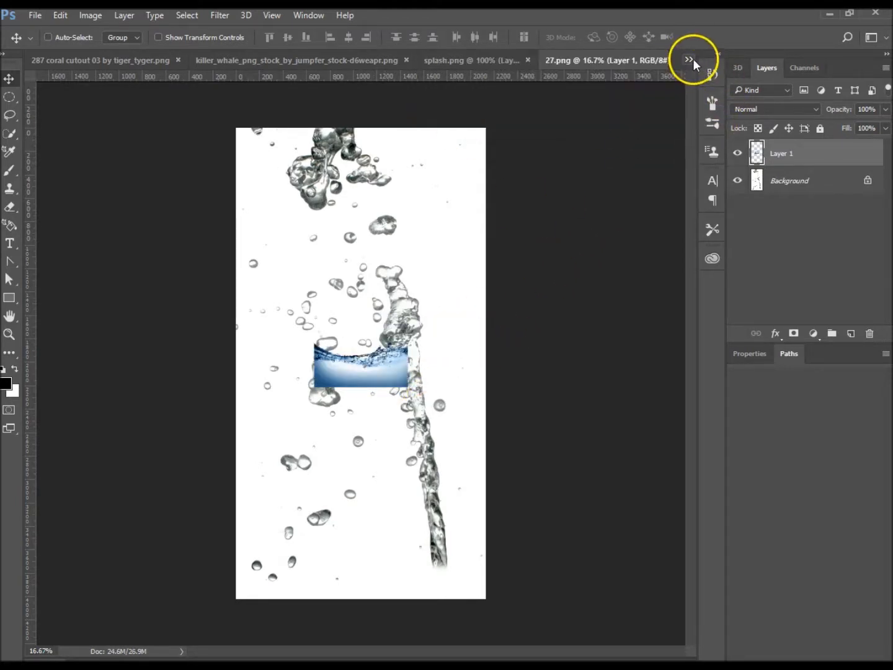
Copy the entire splash.png image and paste it as a new layer in the glass bottle document
click(481, 61)
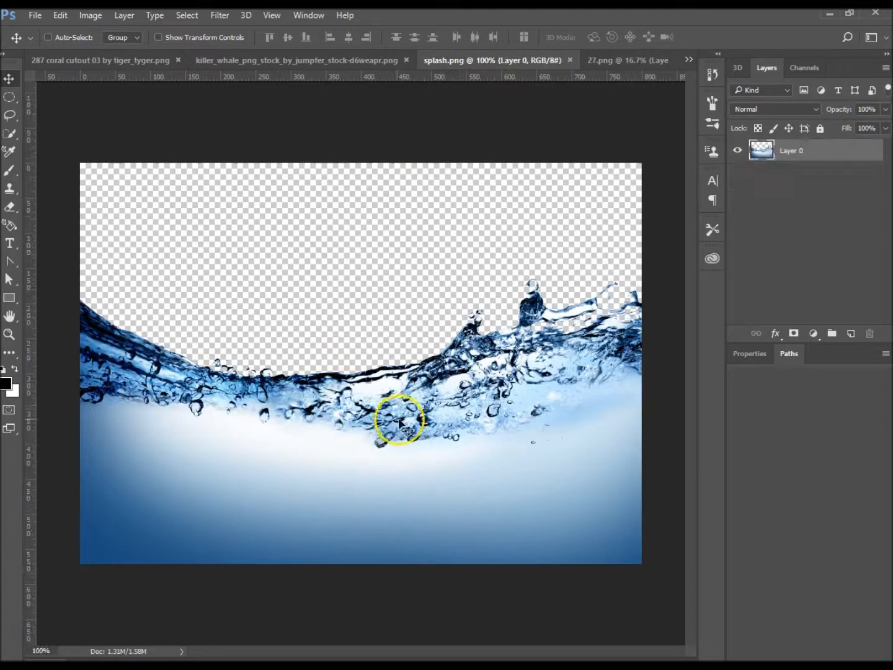
key(ctrl+a)
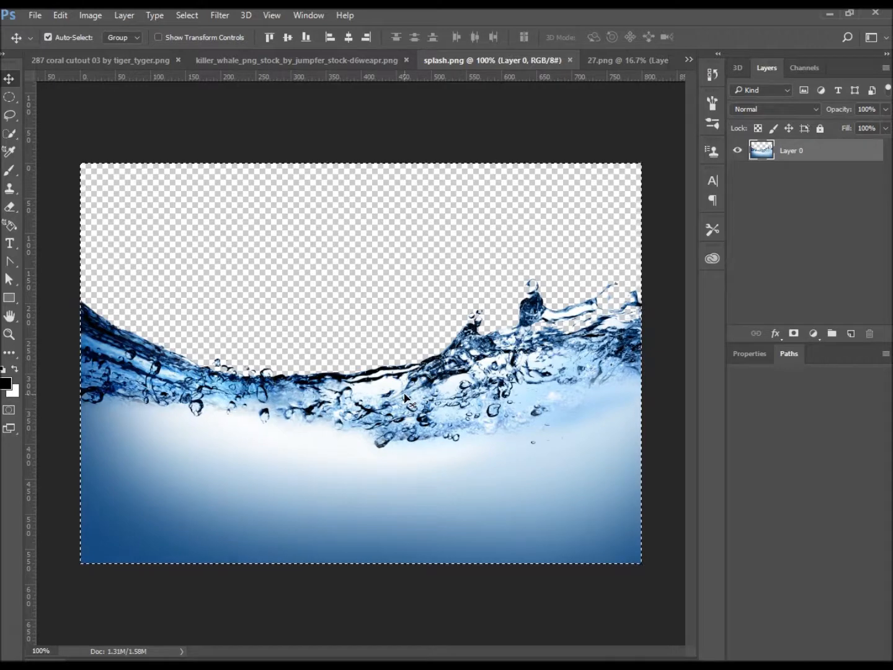
click(689, 59)
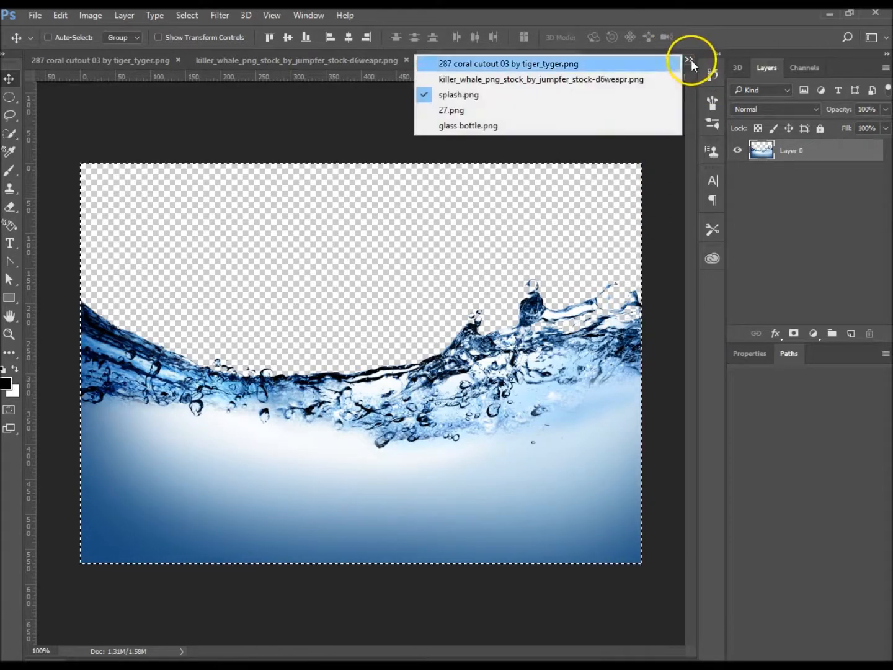
click(490, 130)
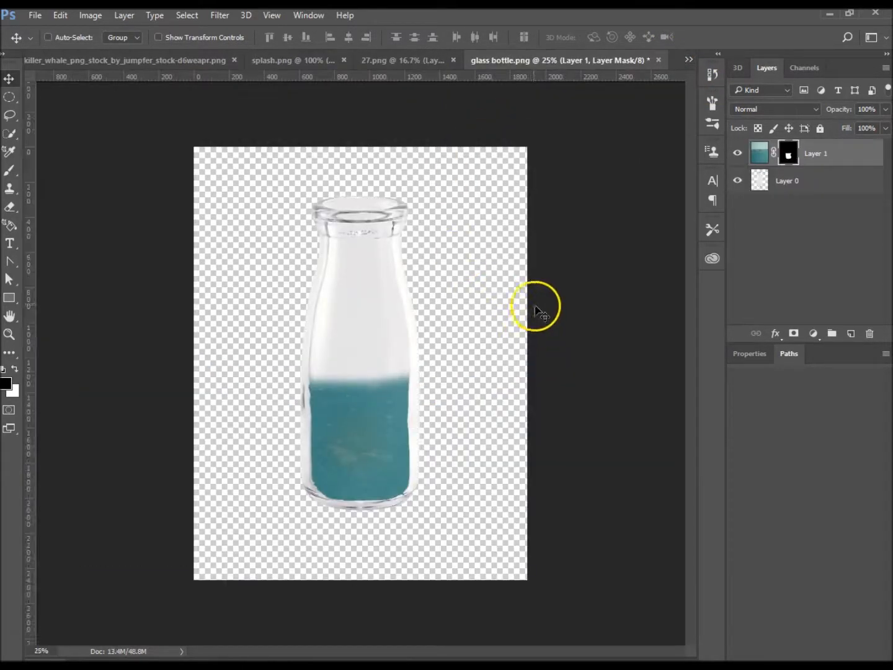
key(ctrl+v)
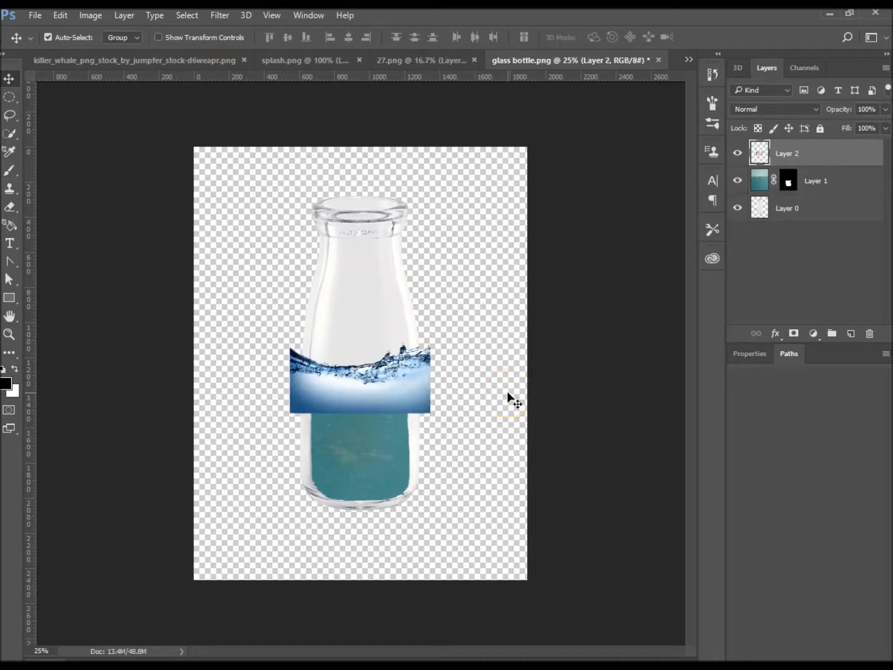
click(427, 432)
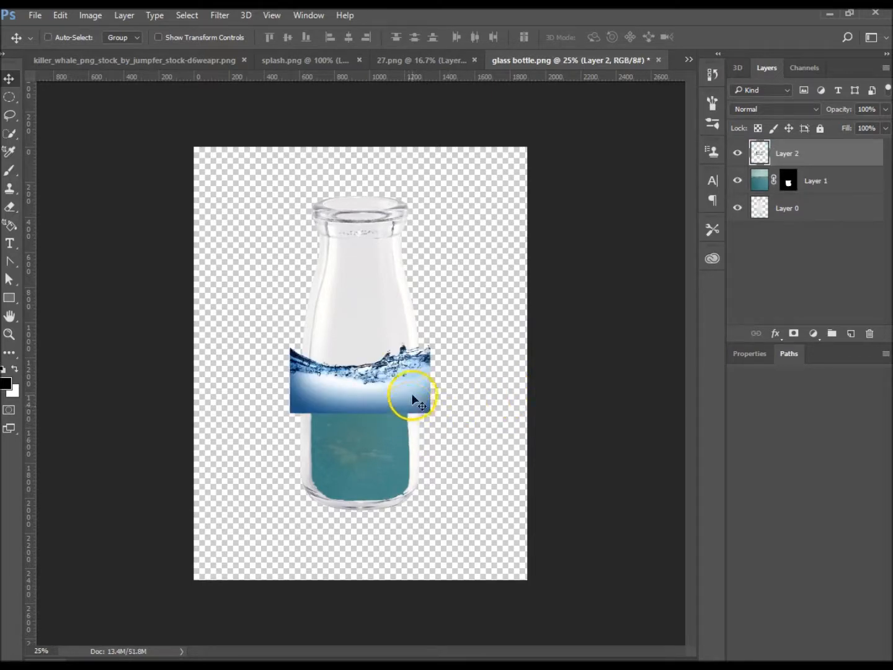
Scale the splash layer down to about 72.6% and fit it across the bottle's width at the water surface
mouse_move(416, 391)
mouse_down()
mouse_move(403, 462)
mouse_move(415, 382)
mouse_up()
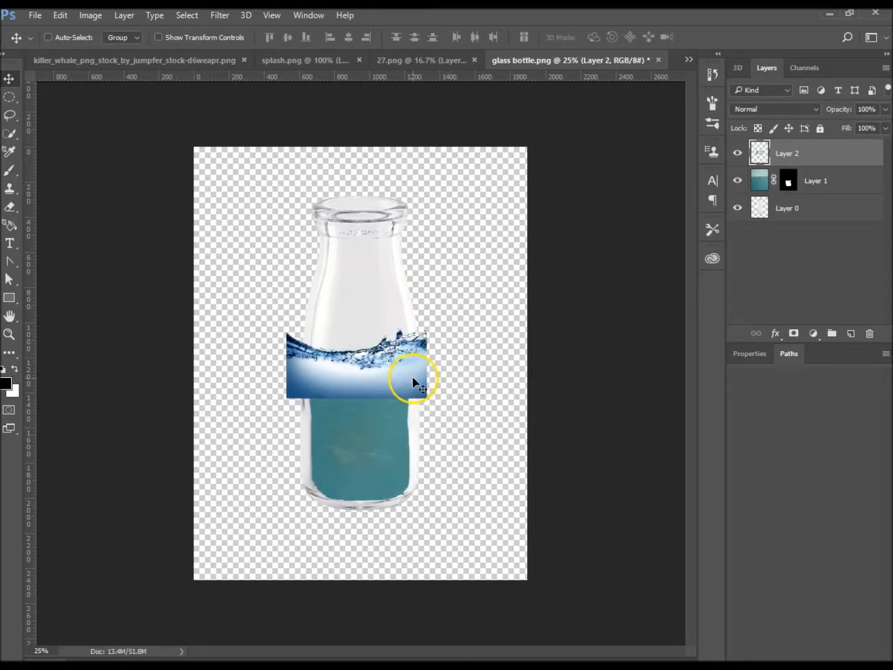
key(ctrl+t)
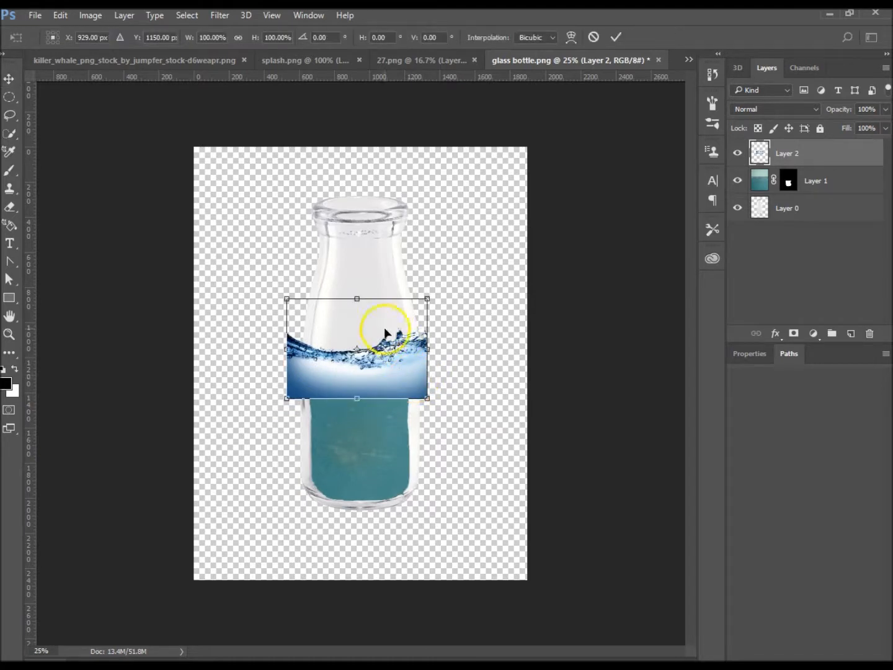
drag(426, 298, 406, 314)
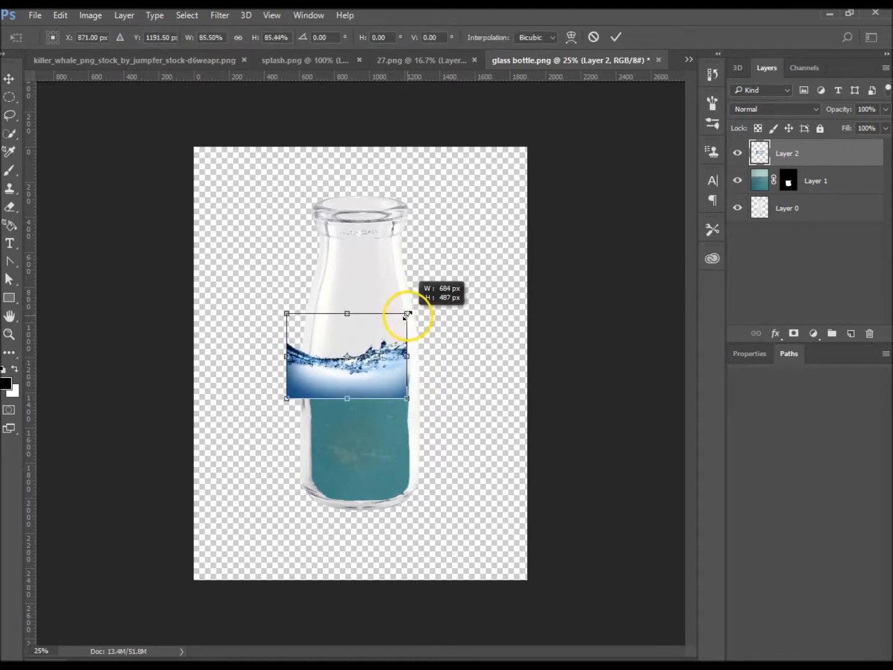
mouse_move(378, 382)
mouse_down()
mouse_move(400, 444)
mouse_move(394, 387)
mouse_up()
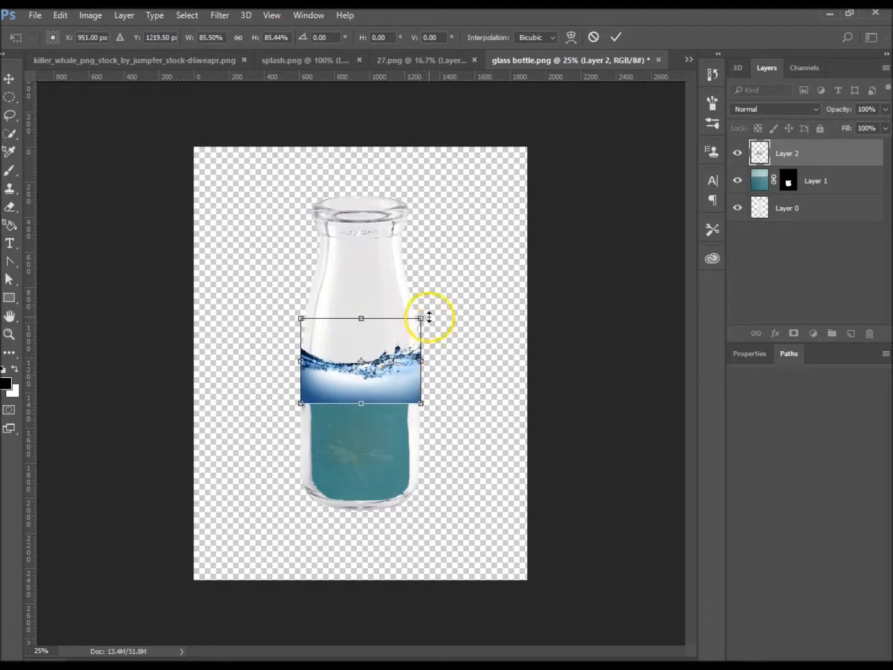
drag(422, 316, 411, 327)
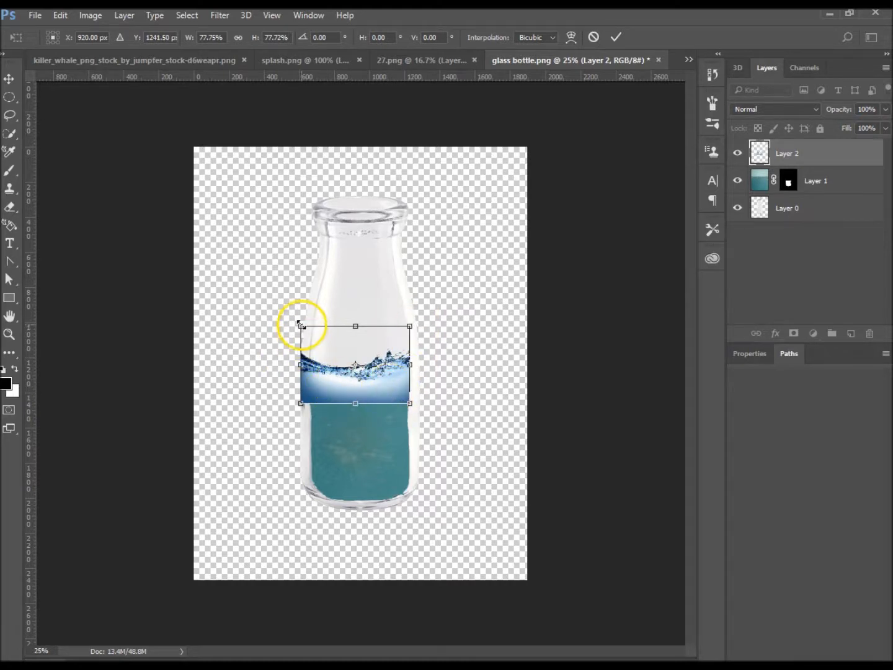
drag(300, 325, 307, 330)
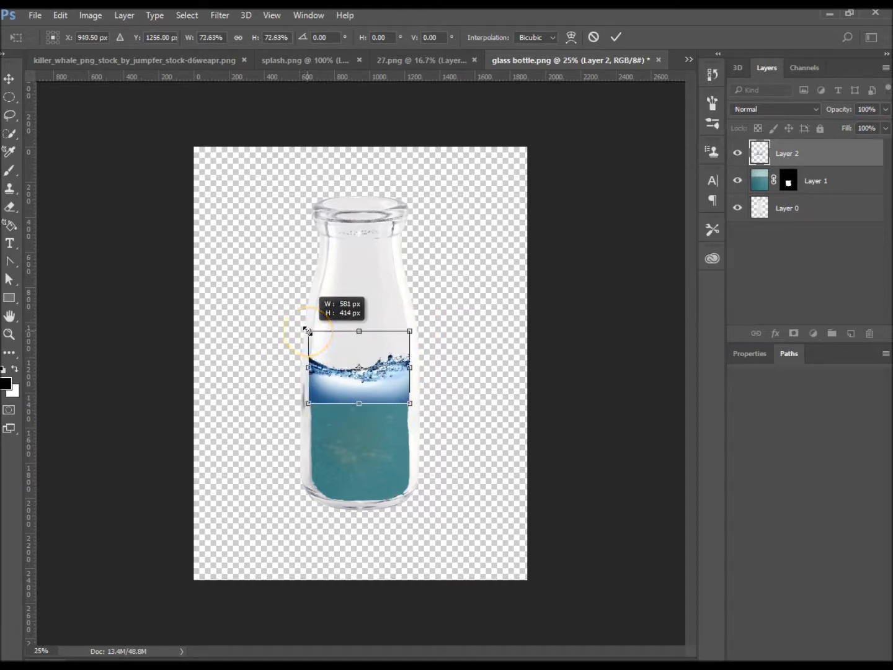
click(302, 341)
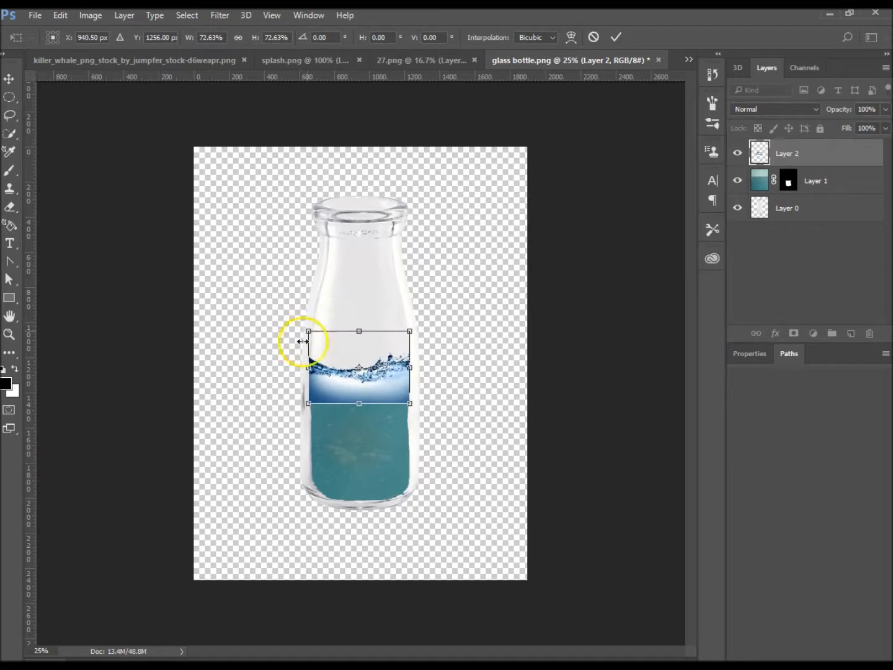
key(Return)
click(474, 424)
click(374, 453)
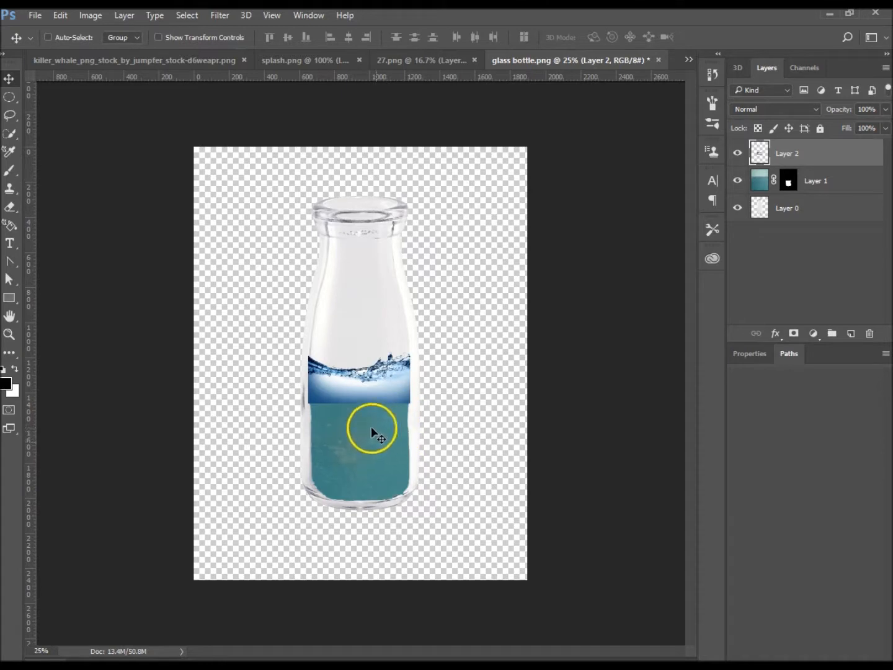
Recolour the water image on Layer 1 with Hue/Saturation, using Hue +23 and Saturation +43
click(760, 183)
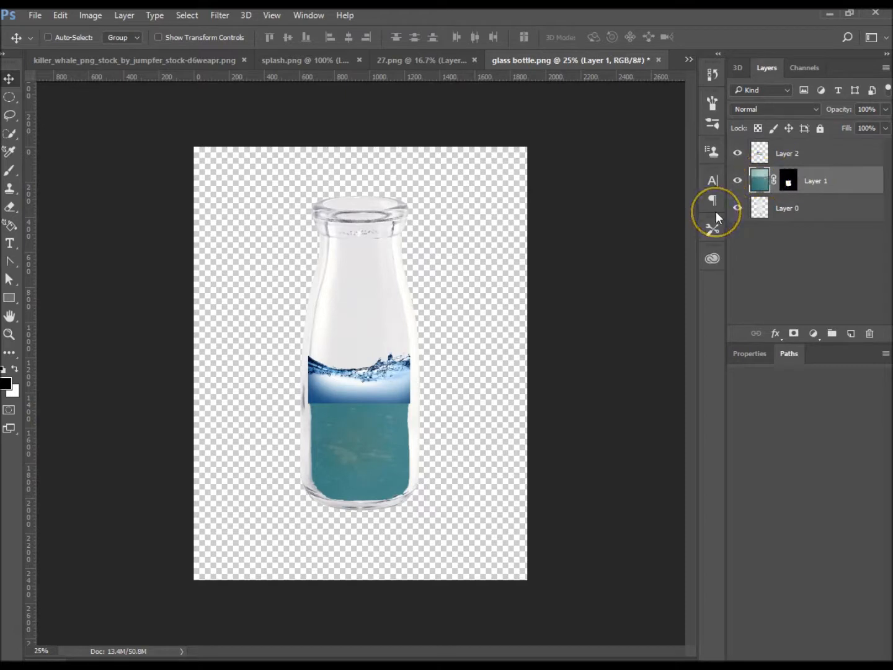
key(ctrl+u)
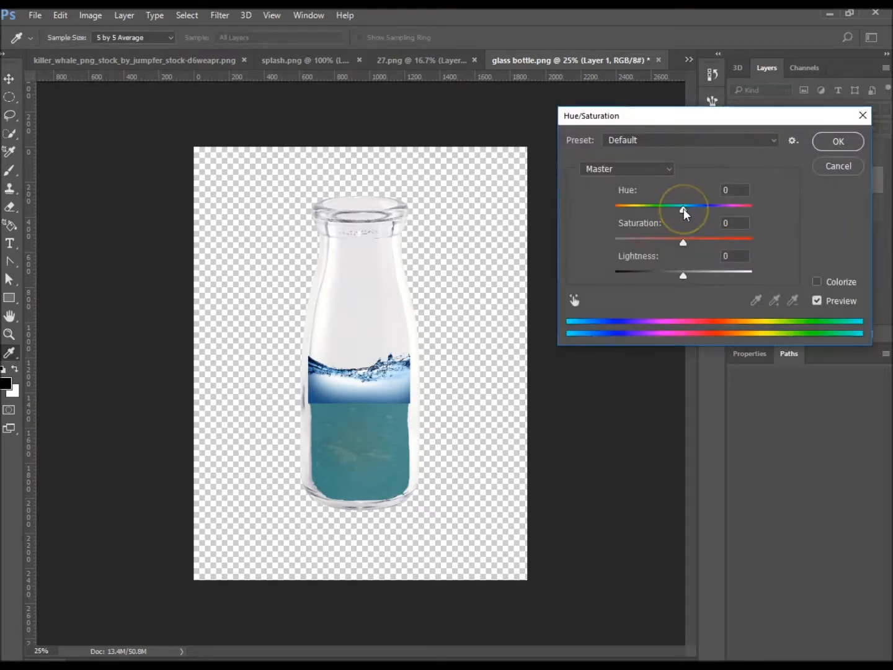
drag(686, 209, 698, 210)
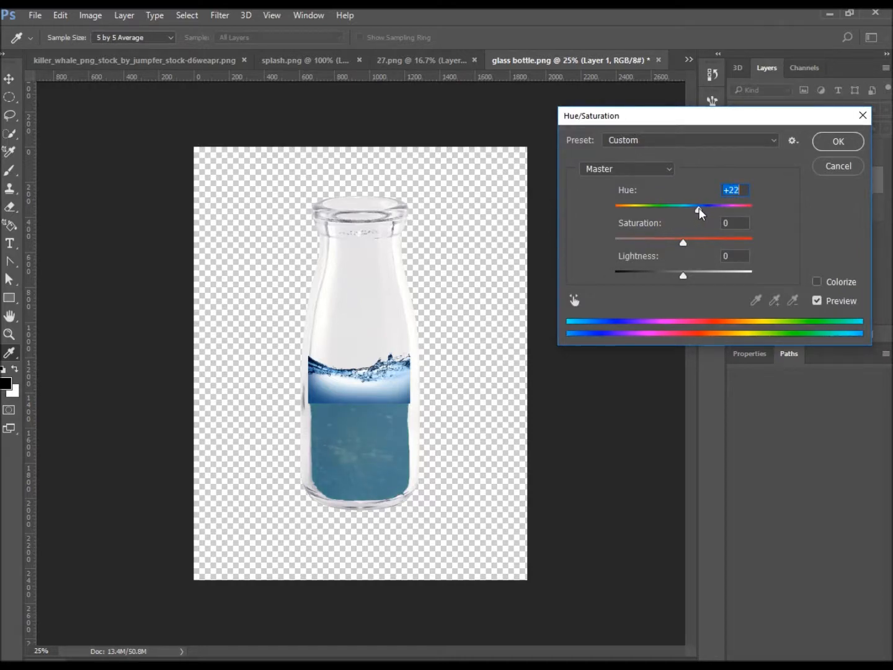
drag(685, 245, 715, 244)
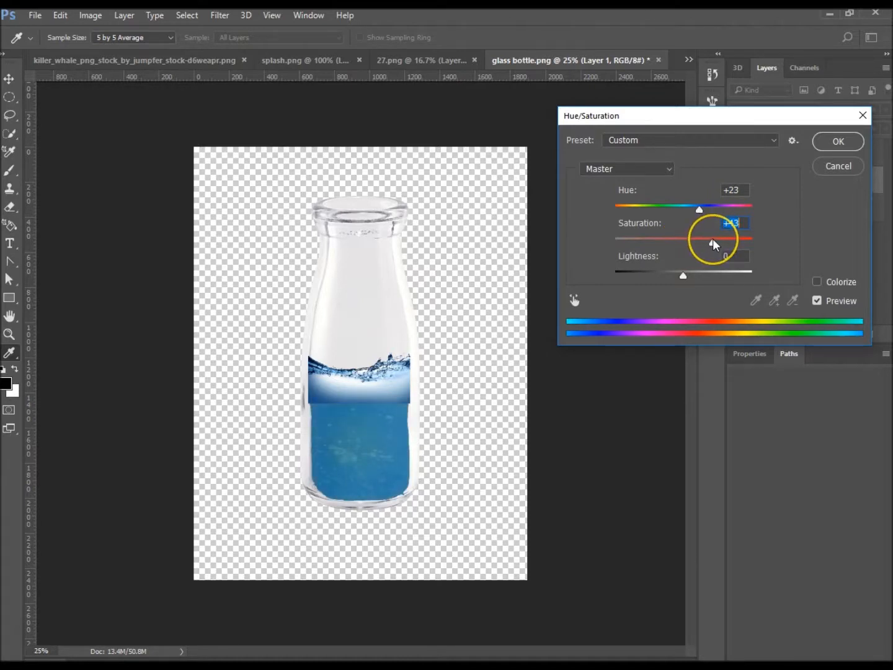
click(838, 143)
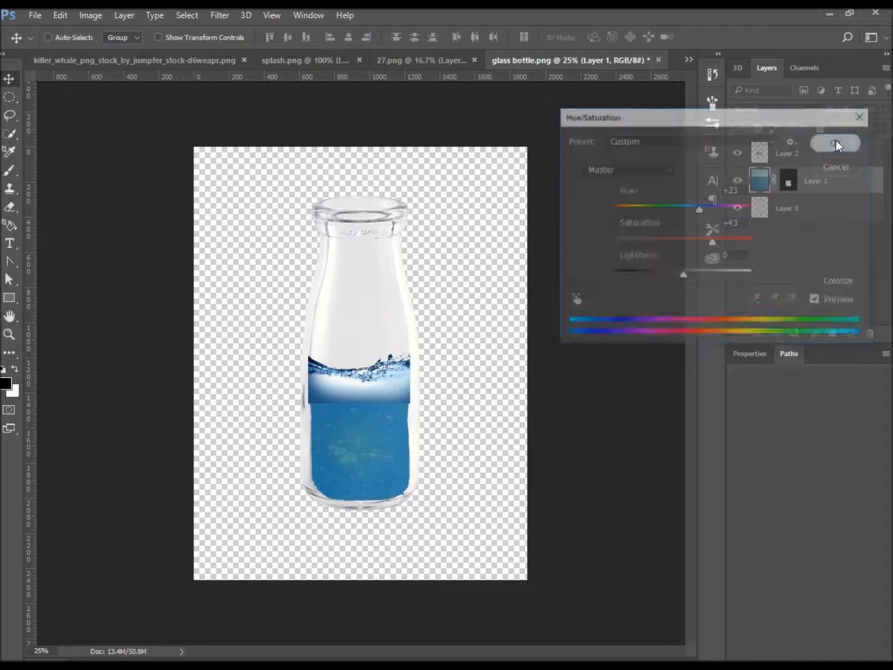
Add a layer mask to the splash layer and paint black with a soft 250 px brush to blend its lower edge into the water
click(812, 155)
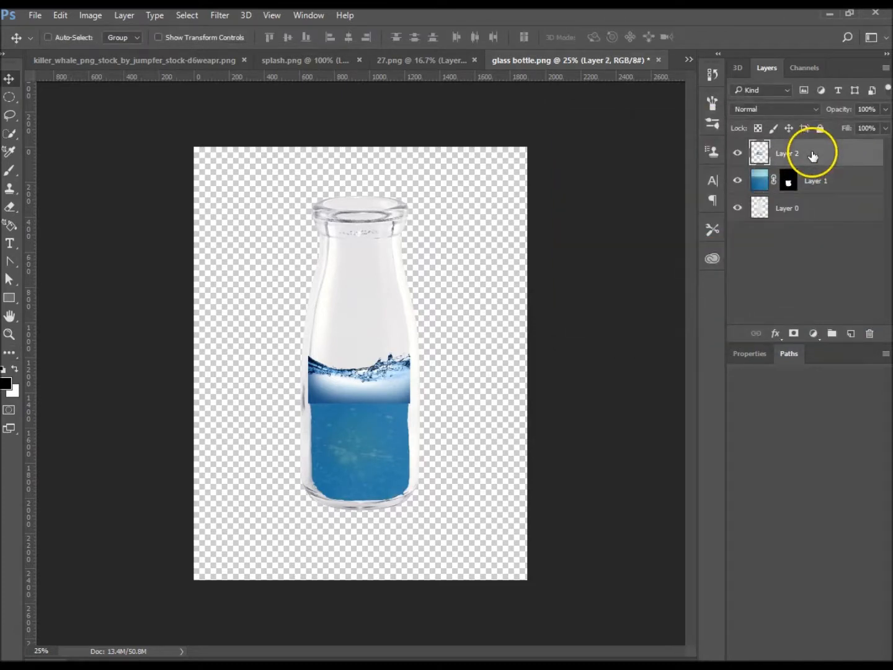
click(794, 334)
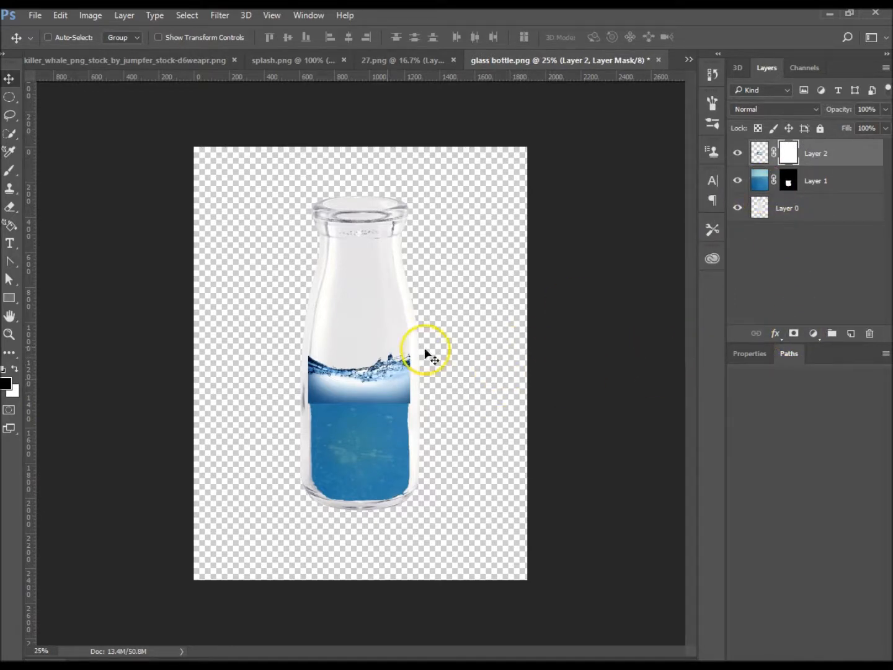
key(b)
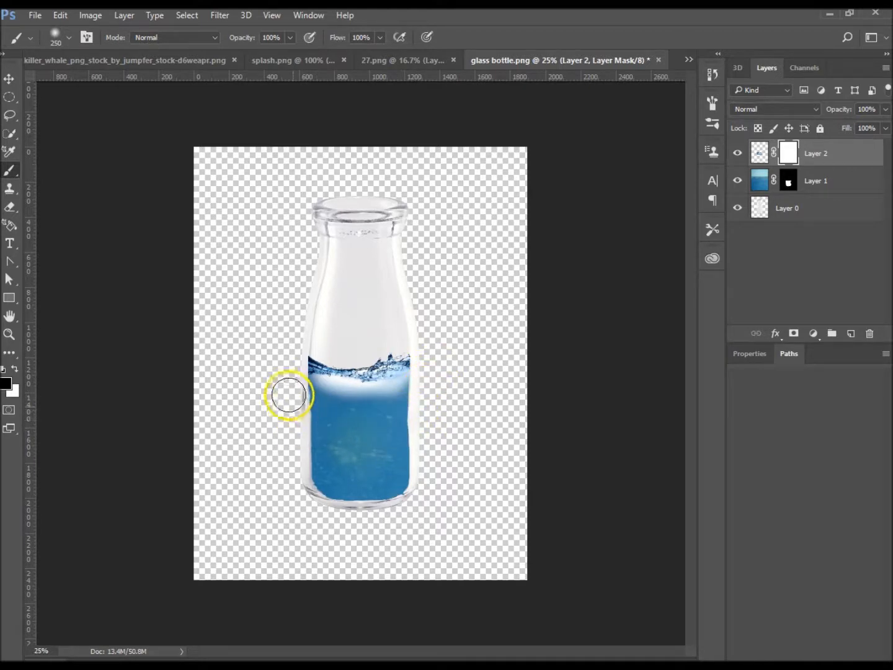
drag(233, 395, 456, 381)
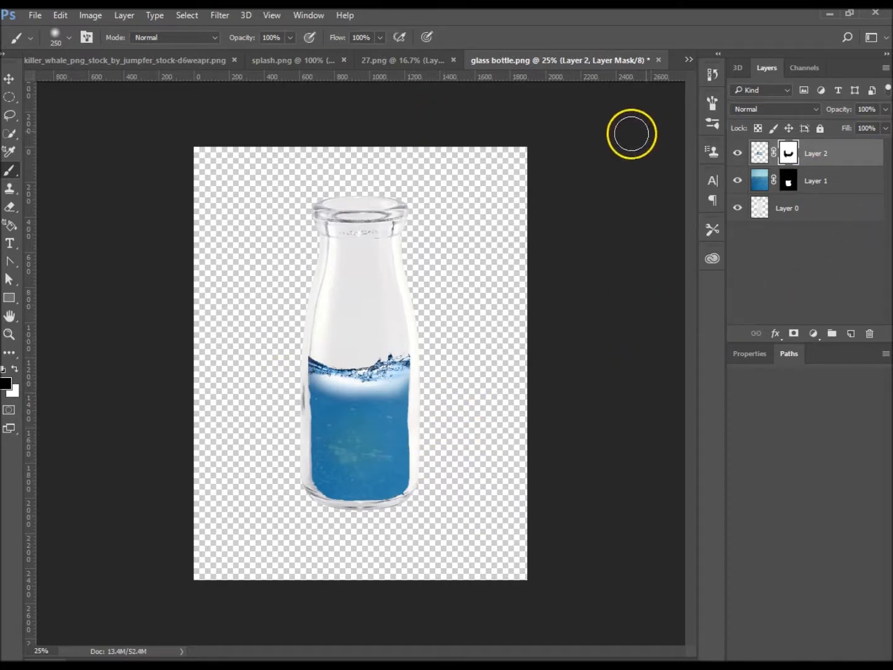
Close splash.png and move the killer whale image into the glass bottle document as a new layer
click(176, 61)
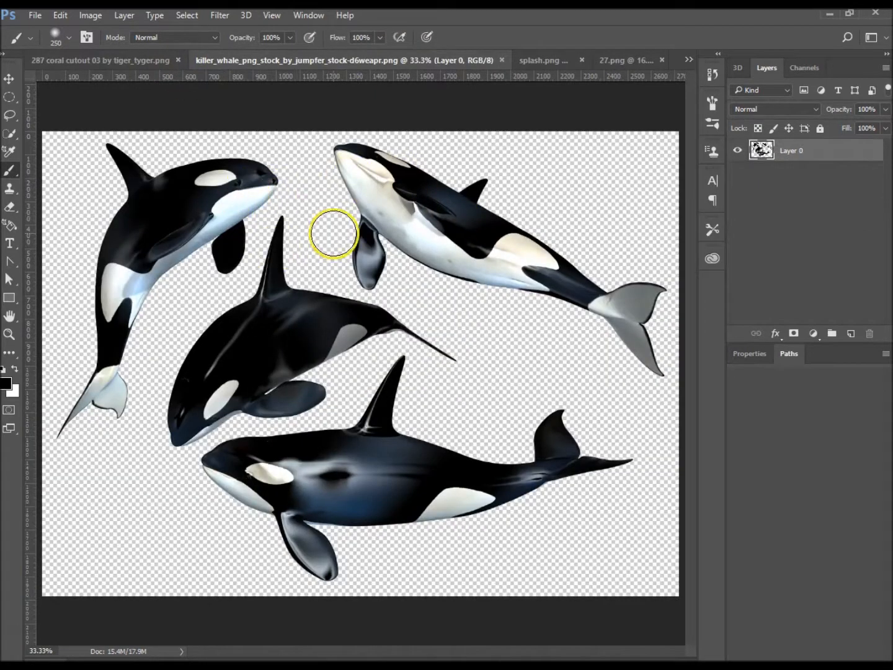
click(581, 61)
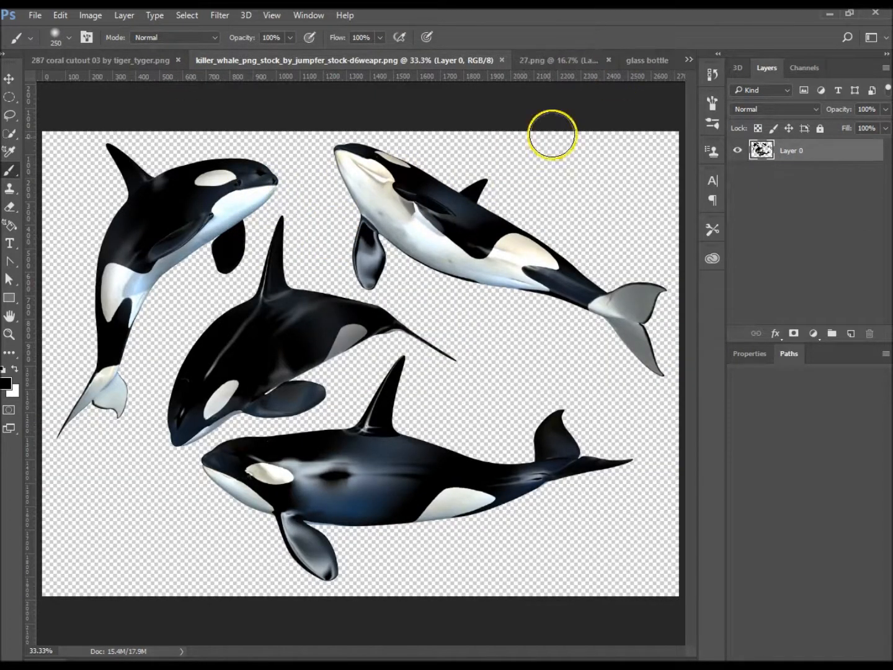
click(9, 77)
drag(293, 338, 382, 354)
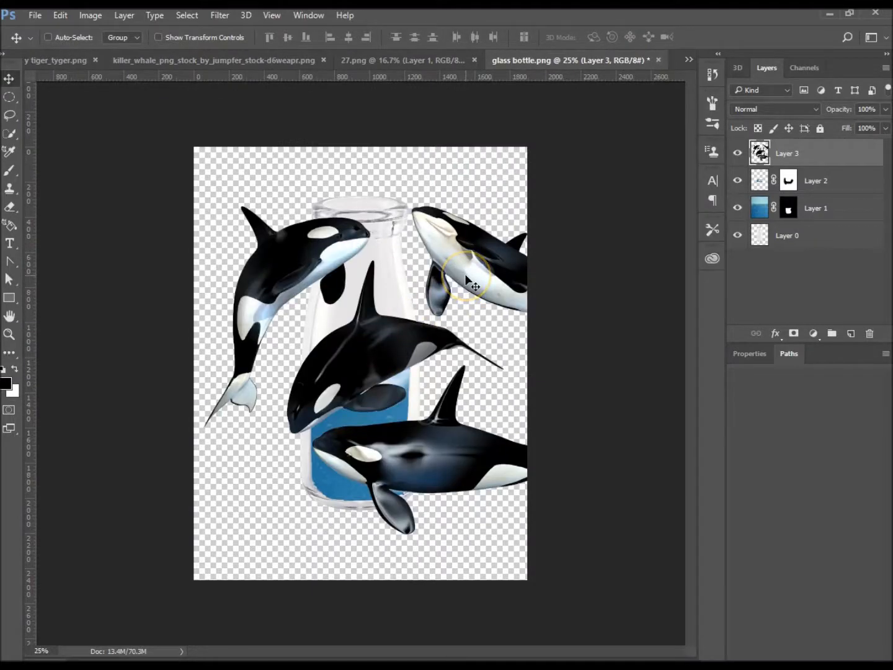
Scale the whale layer to about 51% and position it over the upper part of the bottle
key(ctrl+t)
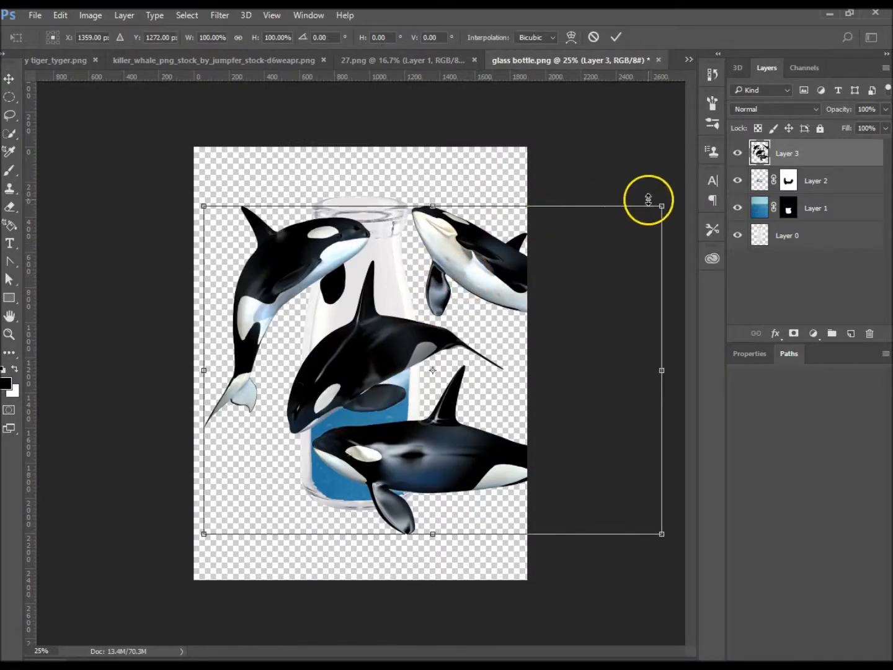
drag(662, 205, 448, 398)
drag(364, 416, 376, 218)
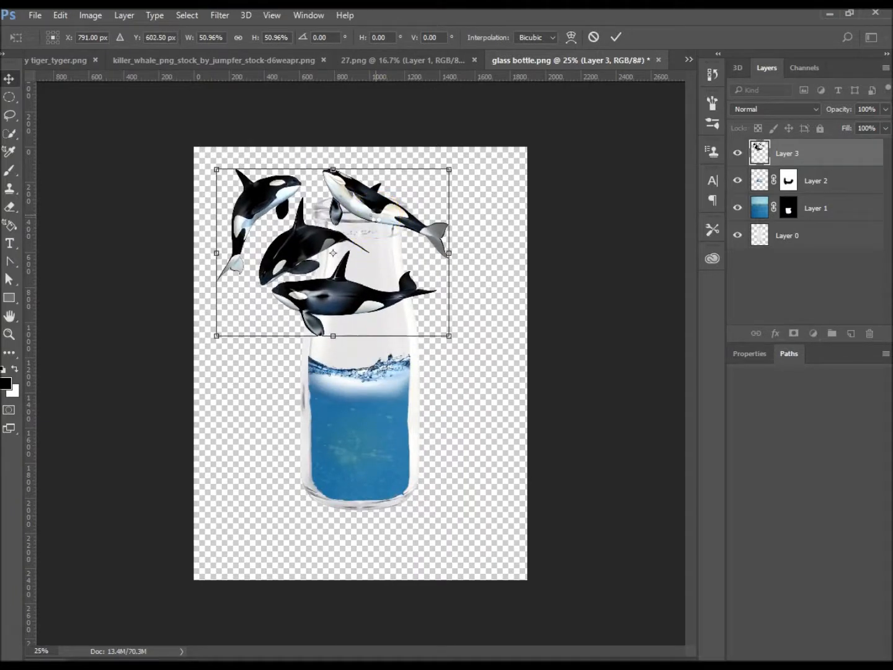
key(Return)
Select the upward-facing, white-bellied whale beside the bottle's neck with a freehand Lasso outline
click(11, 115)
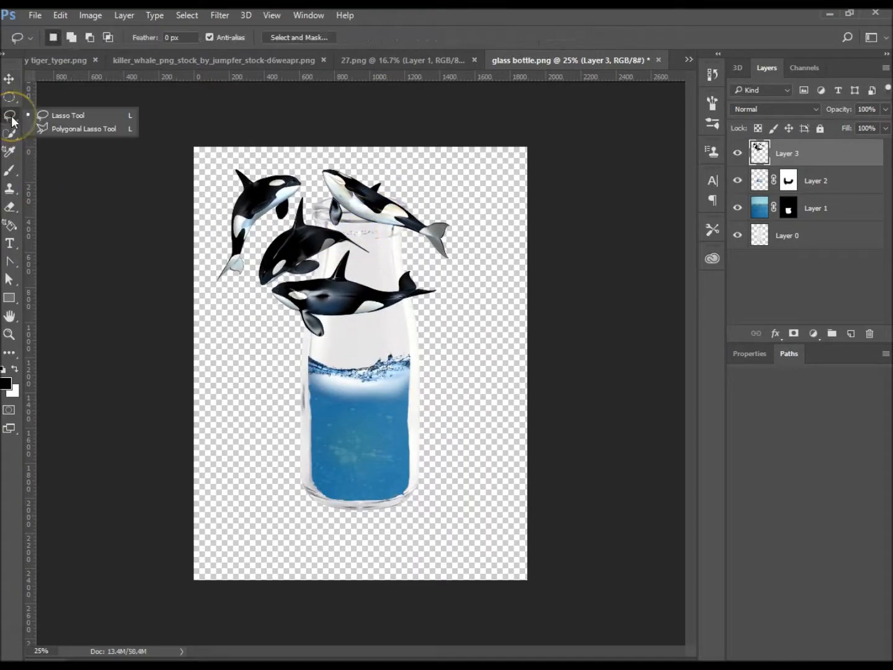
click(31, 118)
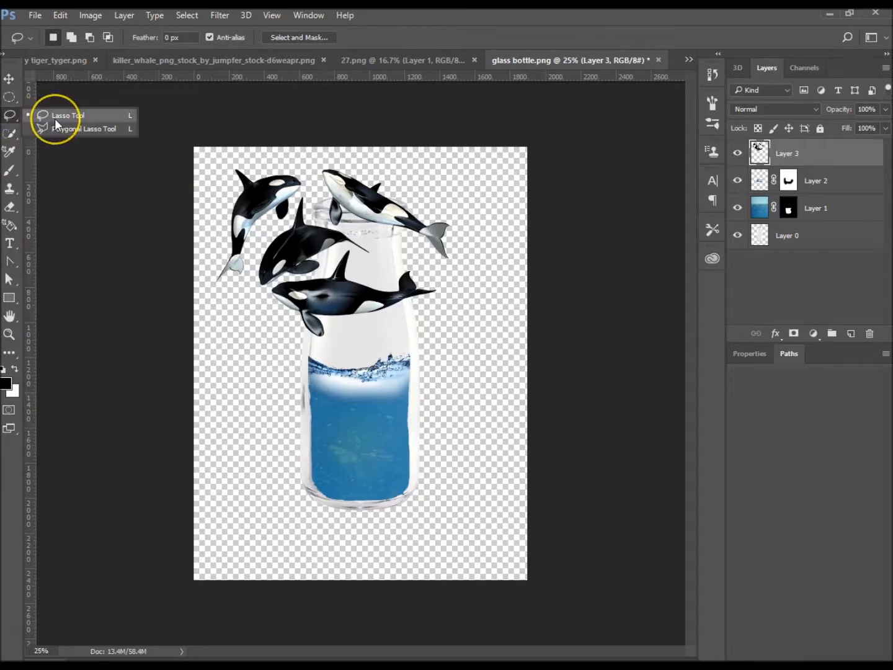
click(55, 119)
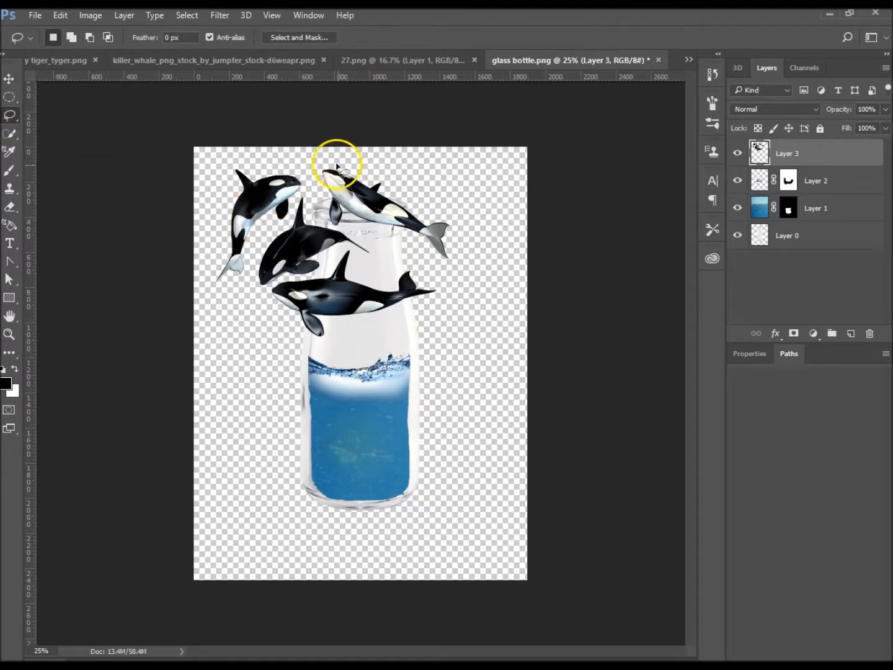
drag(327, 165, 319, 183)
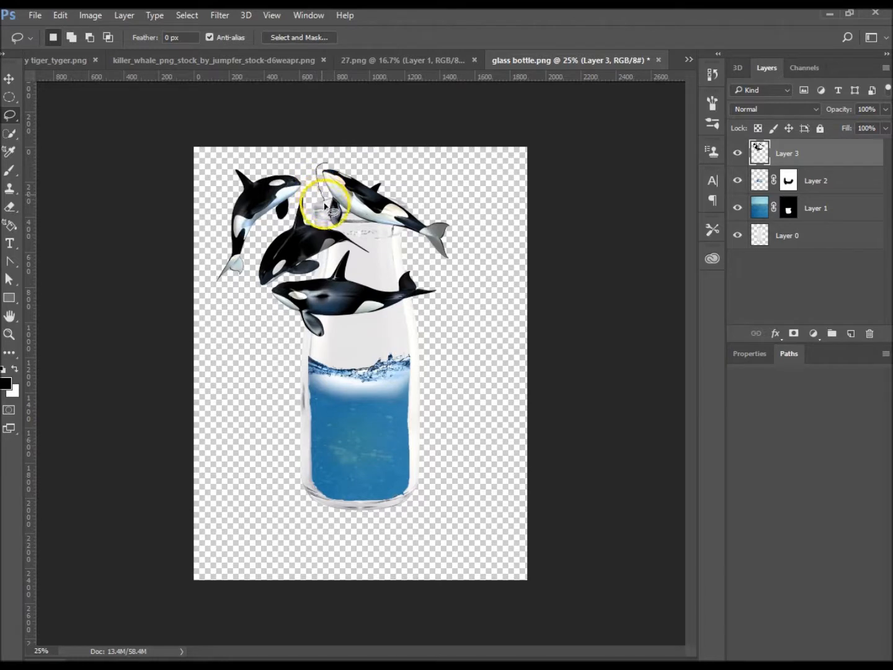
mouse_move(334, 229)
mouse_down()
mouse_move(355, 218)
mouse_move(428, 257)
mouse_up()
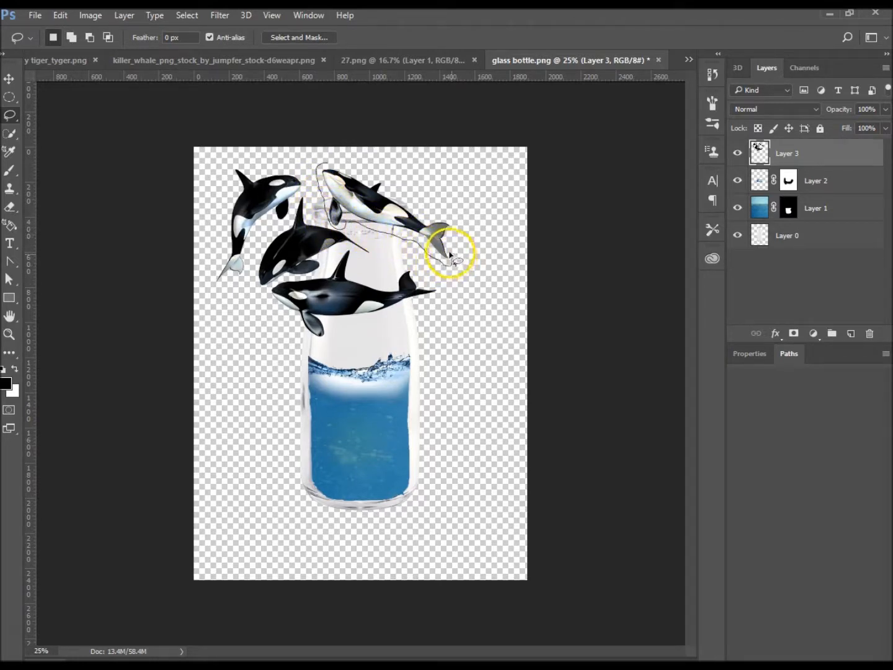
drag(386, 184, 335, 160)
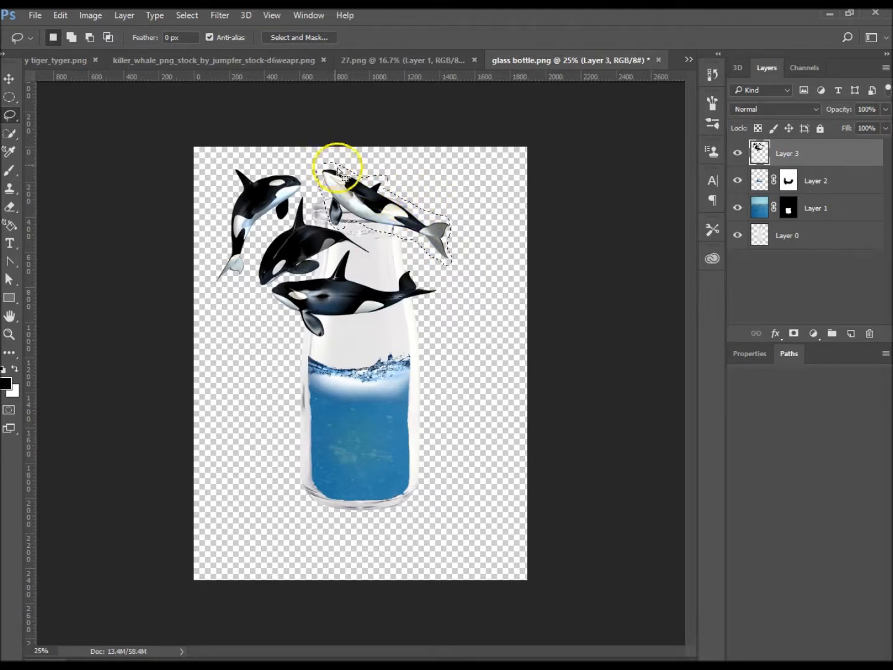
Place the selected whale at the water surface, scaled to about 68% and rotated 38.8°, and move its layer below the splash layer
click(11, 87)
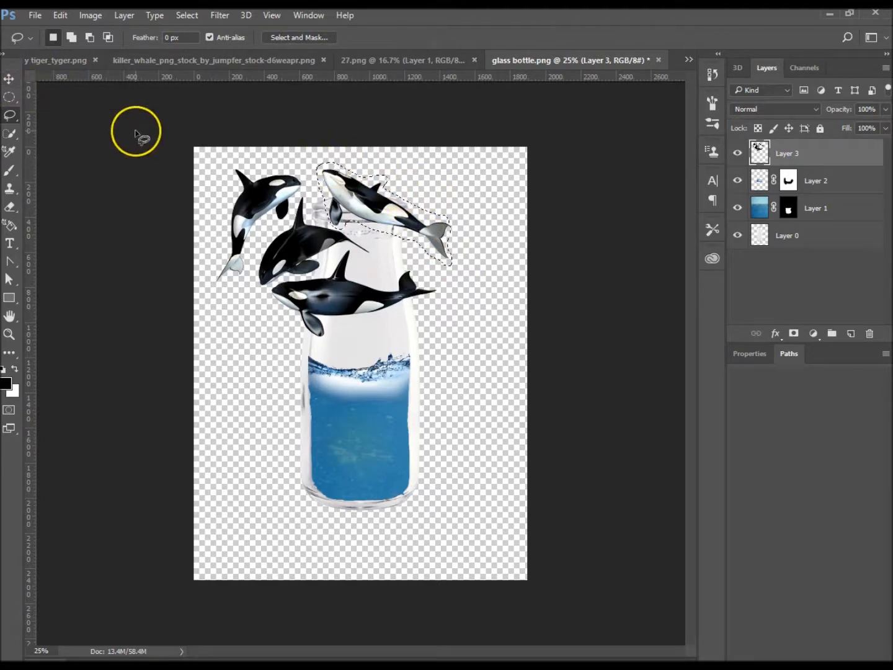
drag(356, 198, 382, 371)
key(ctrl+t)
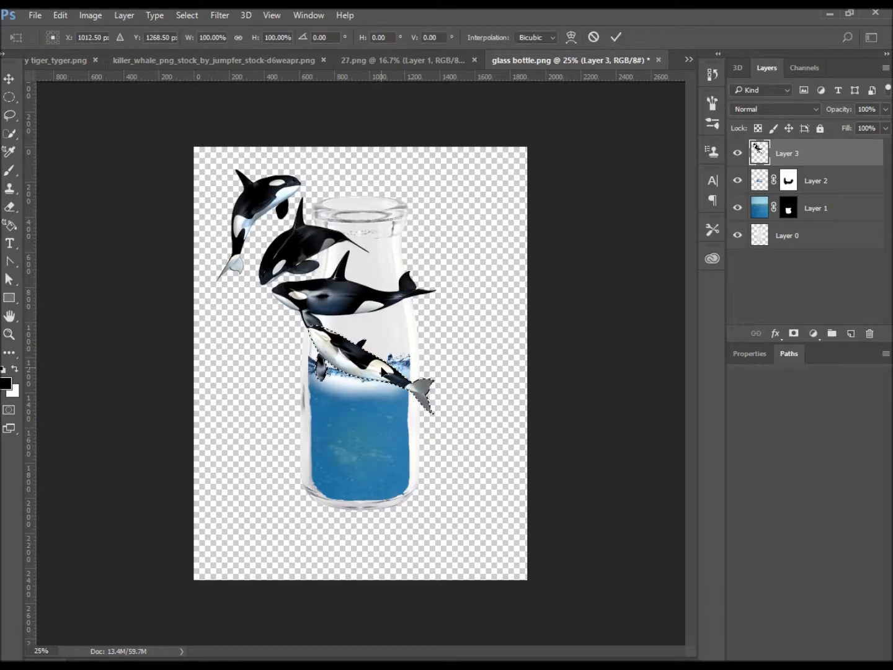
drag(435, 324, 409, 388)
click(355, 375)
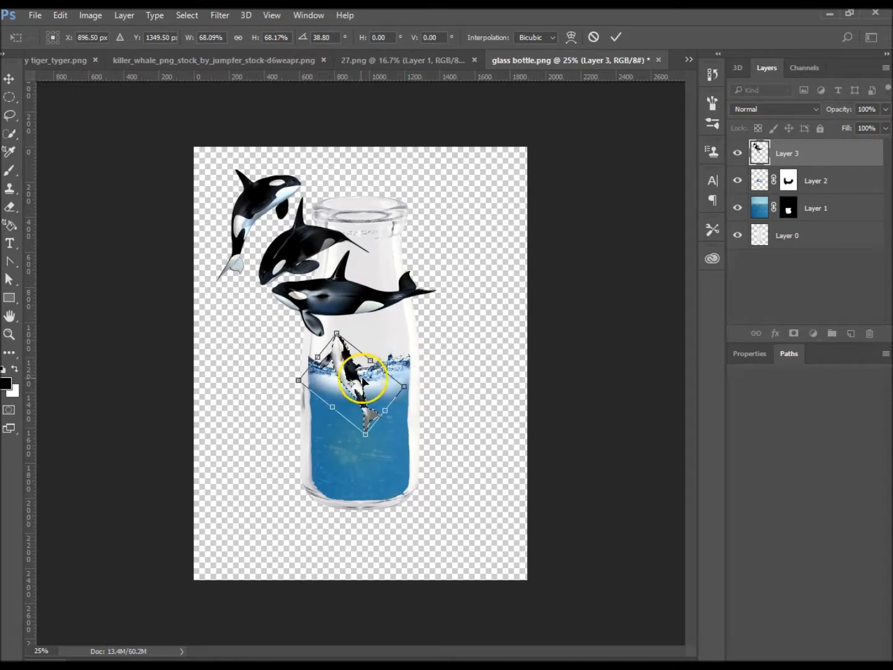
drag(366, 377, 372, 371)
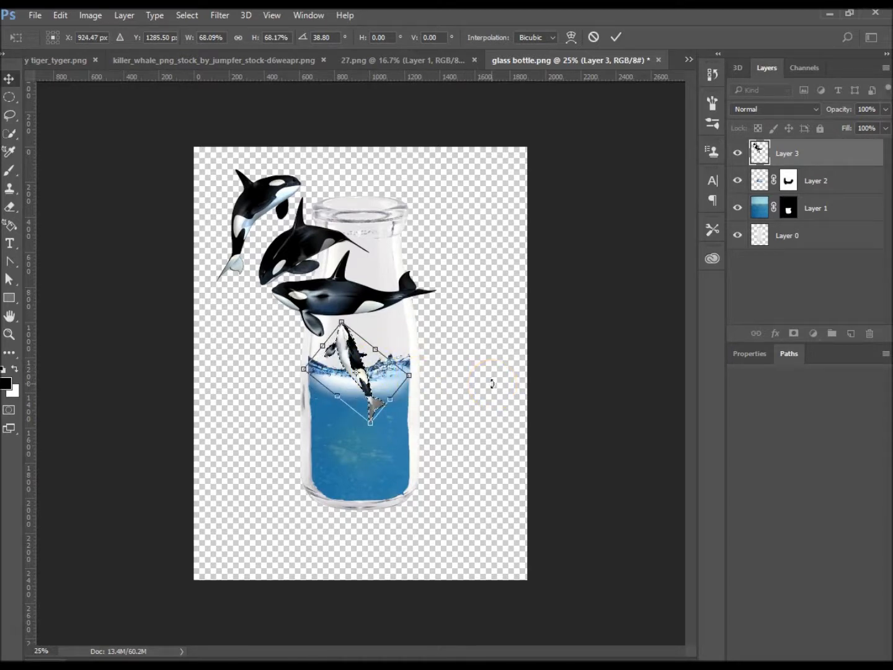
key(Return)
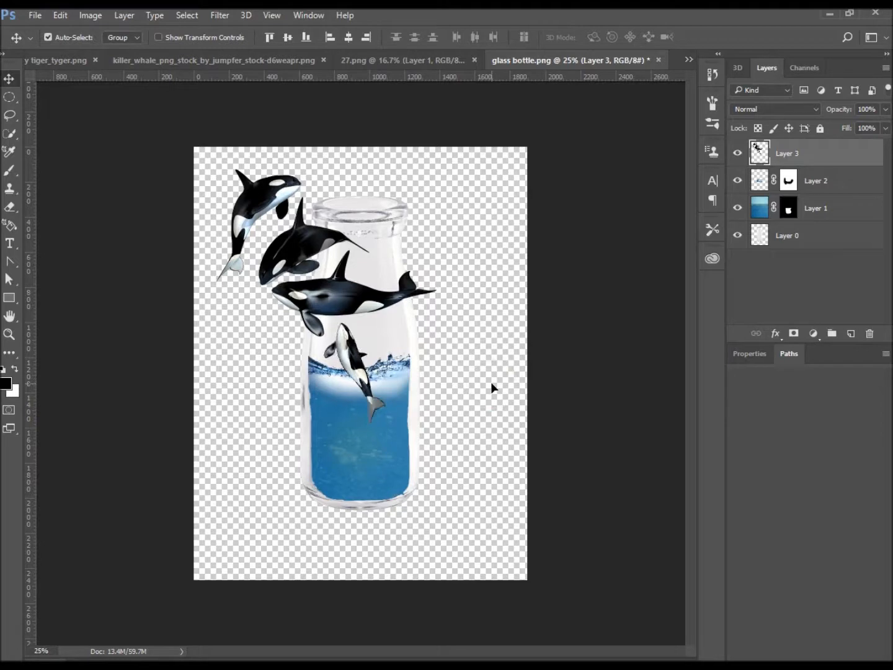
drag(833, 175, 834, 190)
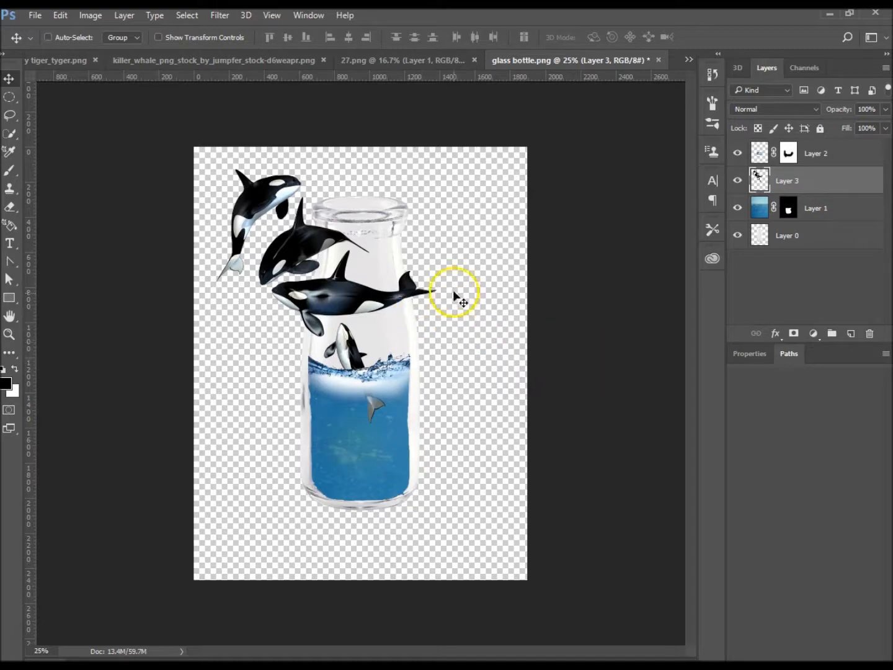
Lasso the horizontal whale across the bottle and place it in the lower blue water, scaled to about 52%
click(10, 121)
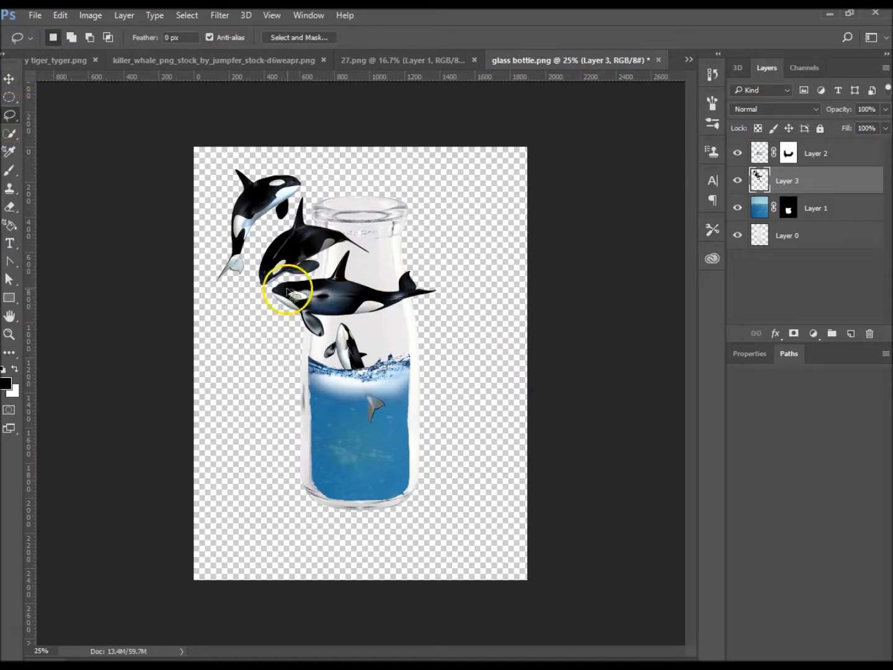
mouse_move(322, 278)
mouse_down()
mouse_move(286, 277)
mouse_move(265, 299)
mouse_move(304, 330)
mouse_move(372, 322)
mouse_move(438, 299)
mouse_move(409, 260)
mouse_move(379, 279)
mouse_move(358, 276)
mouse_move(355, 255)
mouse_move(371, 316)
mouse_up()
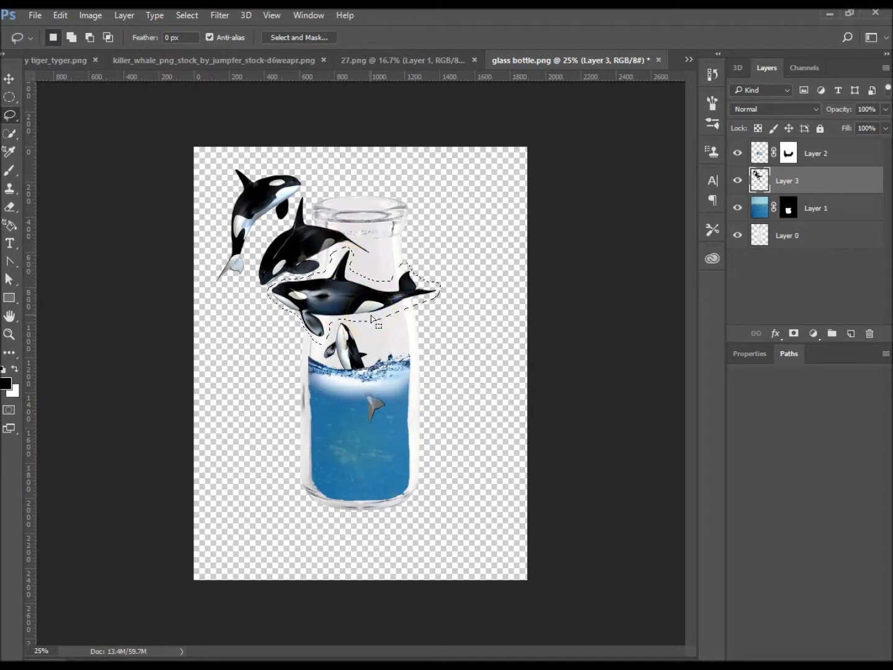
key(v)
drag(365, 297, 373, 450)
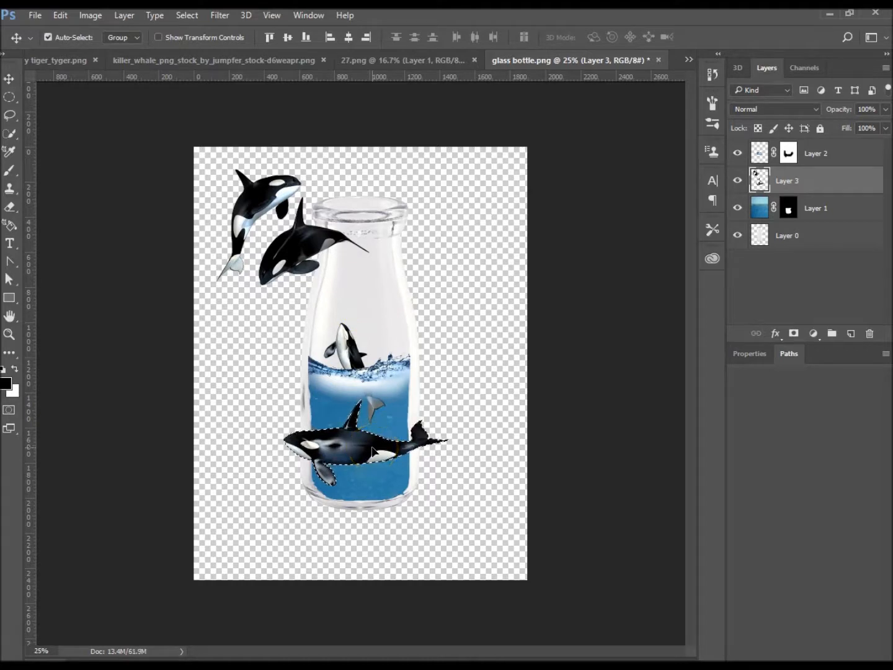
key(ctrl+t)
drag(450, 401, 383, 450)
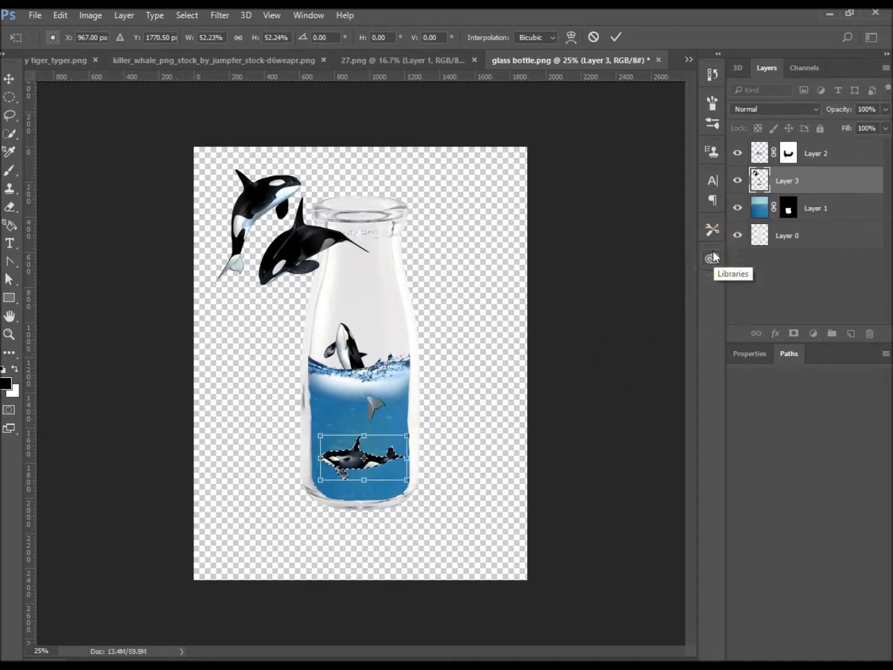
key(Return)
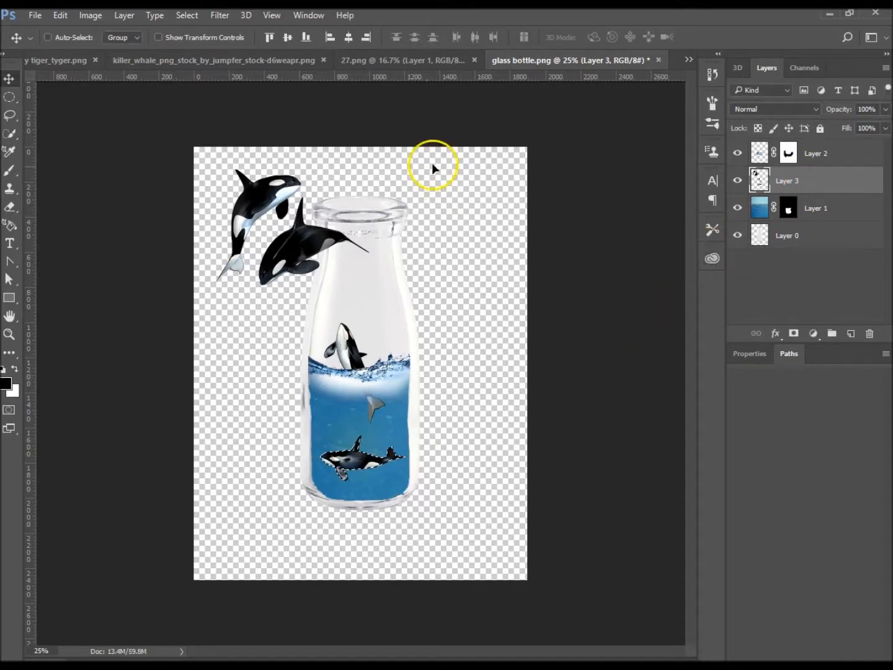
Erase the two leftover whales near the bottle's neck and set the whale layer's opacity to 56%
key(e)
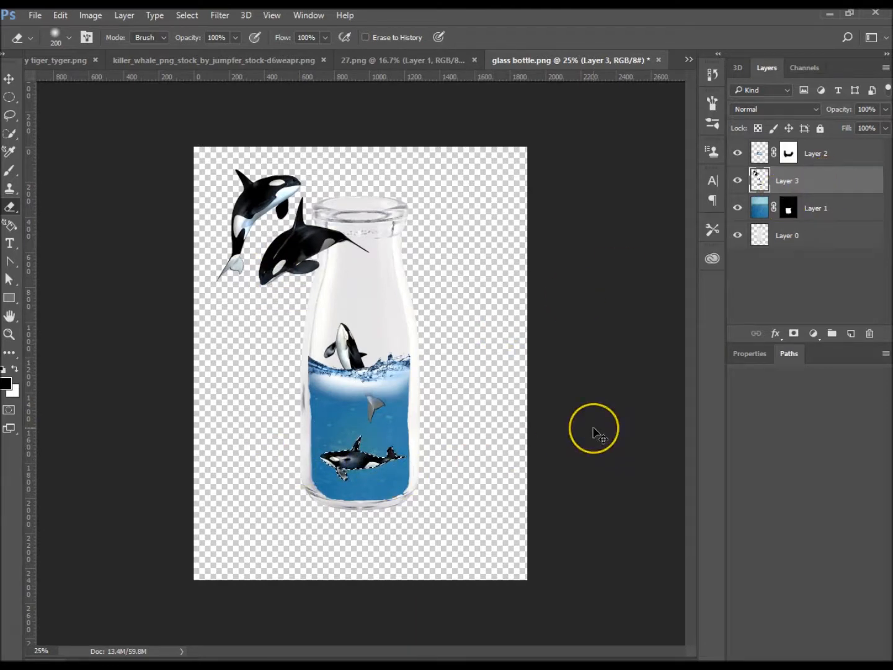
mouse_move(365, 232)
mouse_down()
mouse_move(339, 255)
mouse_move(282, 234)
mouse_move(259, 199)
mouse_move(355, 240)
mouse_move(305, 279)
mouse_move(284, 274)
mouse_move(261, 237)
mouse_move(235, 225)
mouse_move(263, 174)
mouse_move(233, 179)
mouse_move(368, 188)
mouse_move(500, 255)
mouse_move(328, 472)
mouse_move(355, 461)
mouse_move(369, 471)
mouse_move(385, 465)
mouse_up()
drag(846, 186, 818, 201)
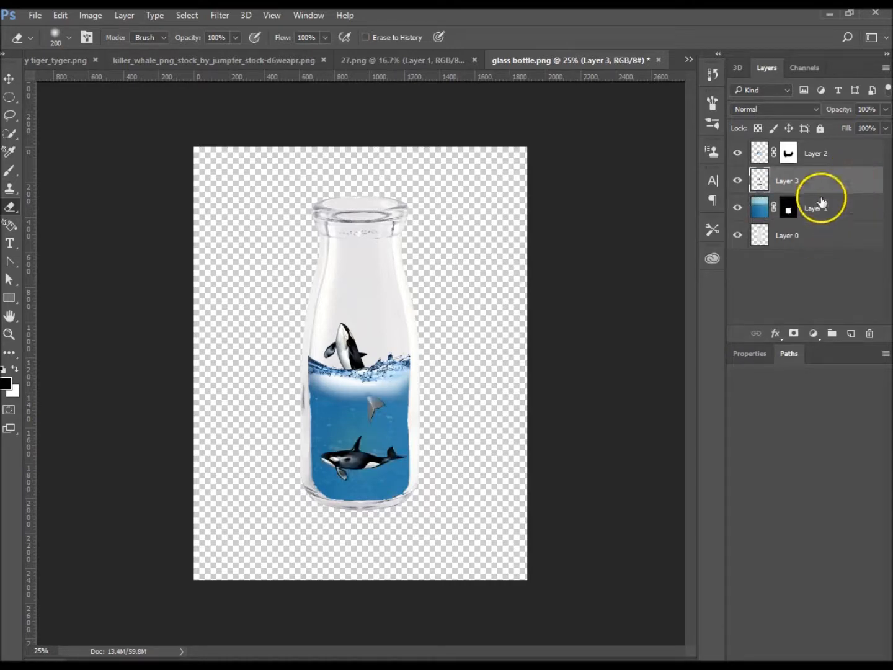
drag(842, 112, 812, 118)
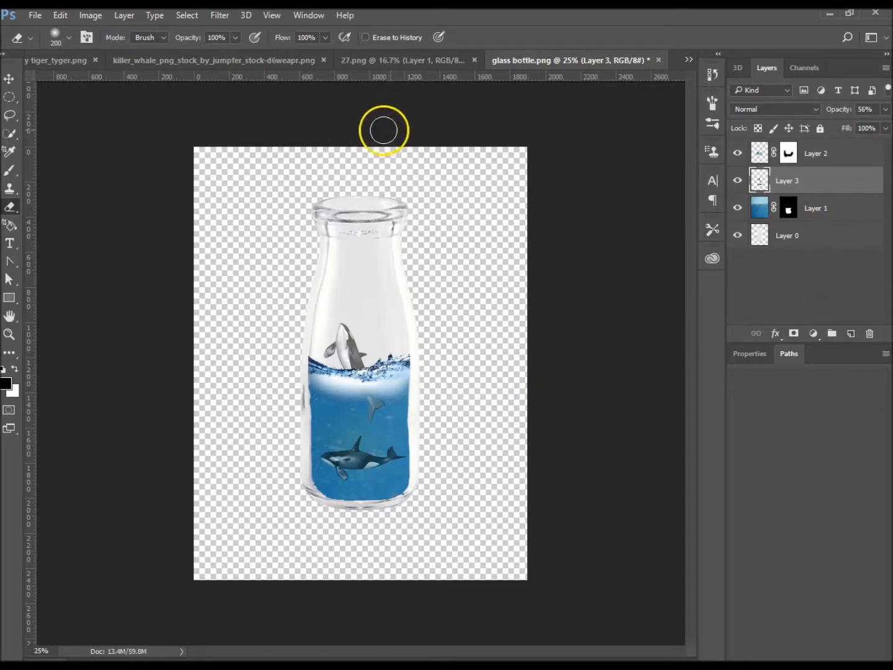
Switch to 27.png, delete the blue splash layer above its background, and activate the Magic Wand tool
click(374, 58)
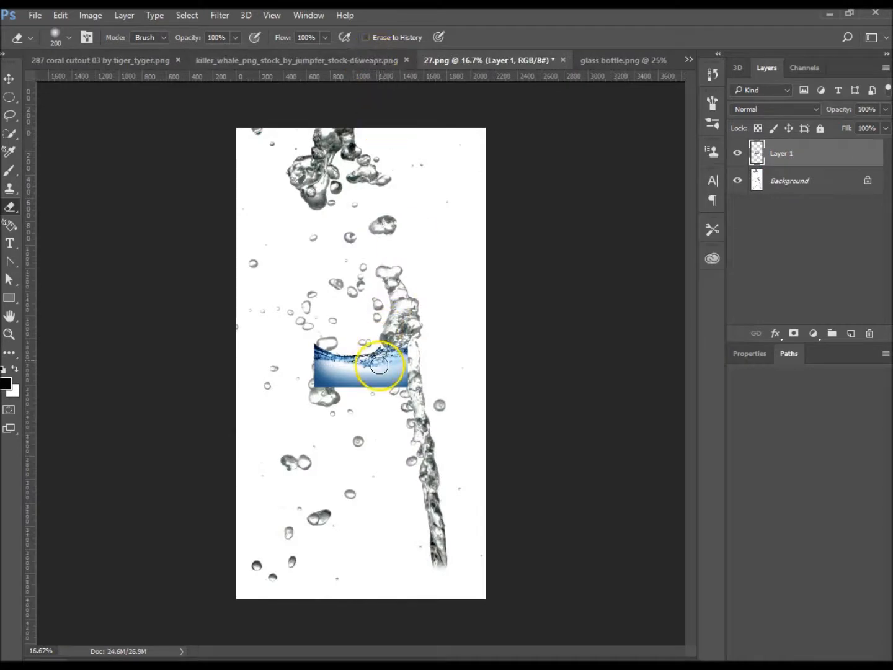
click(10, 81)
drag(847, 156, 870, 335)
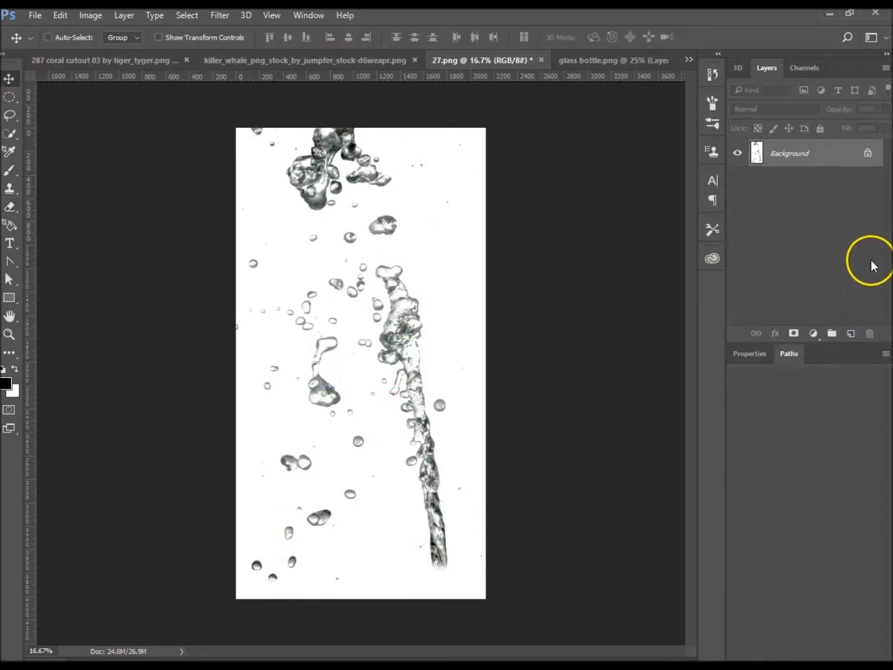
drag(9, 138, 70, 148)
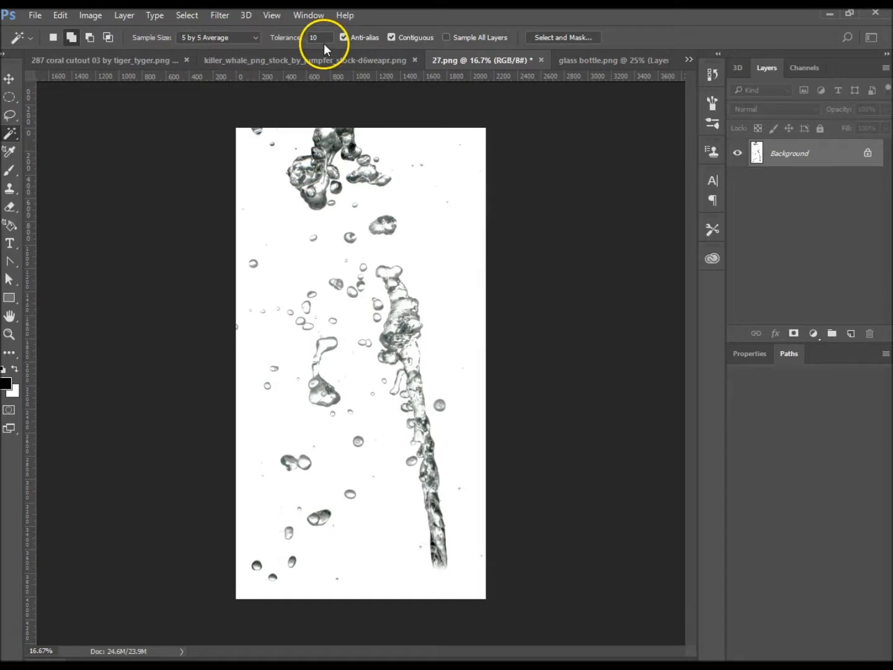
click(269, 196)
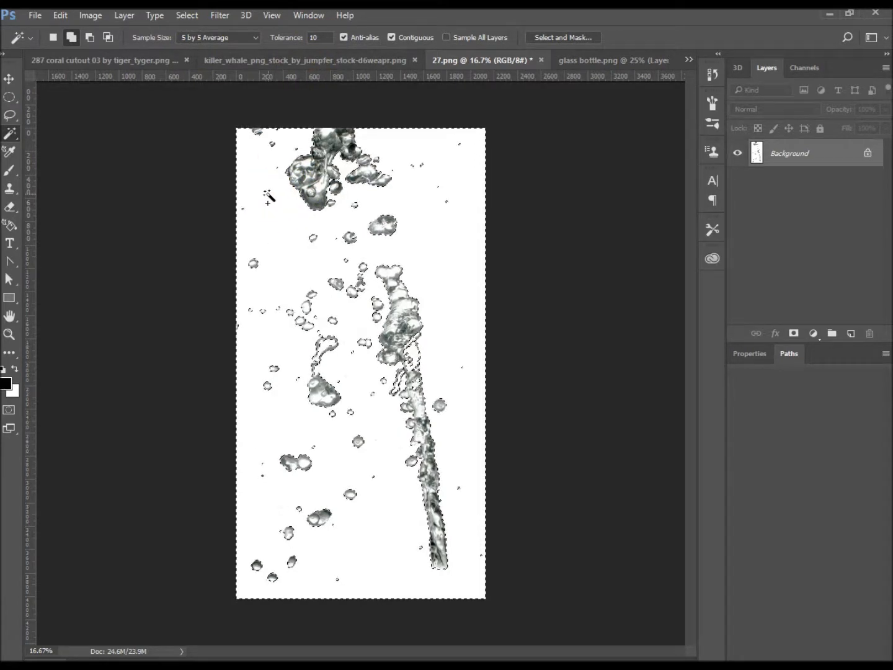
key(shift+F5)
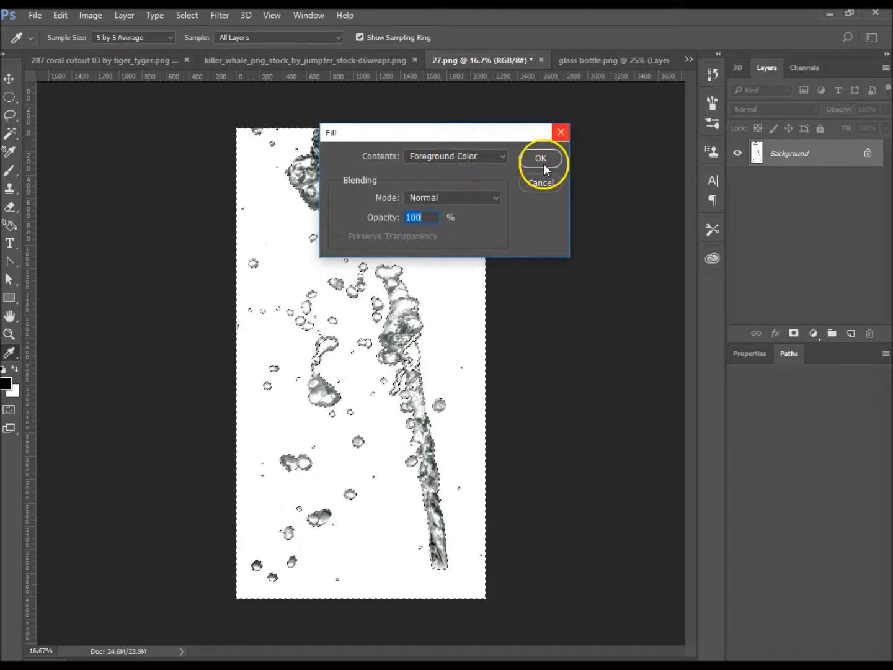
click(561, 133)
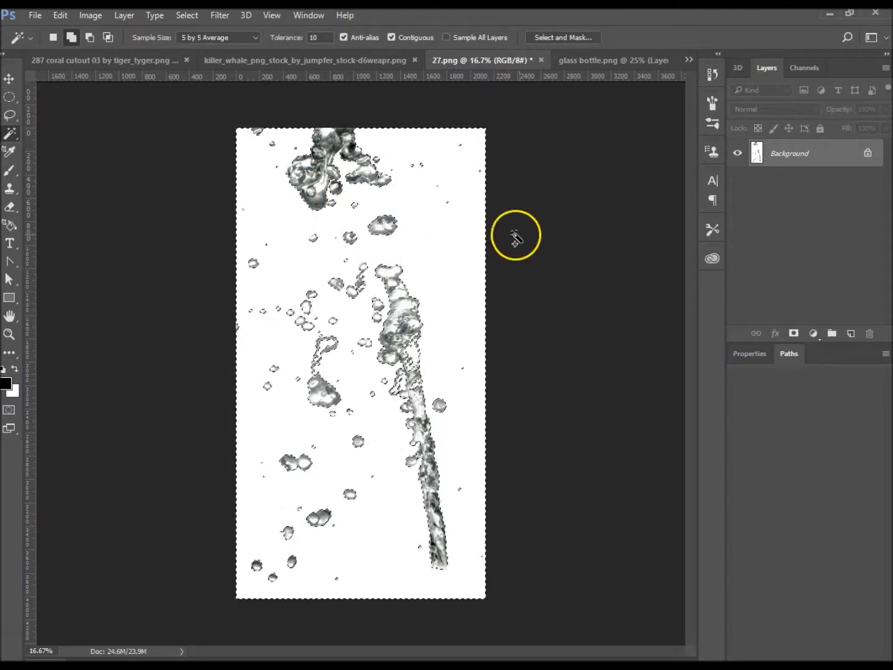
key(ctrl+j)
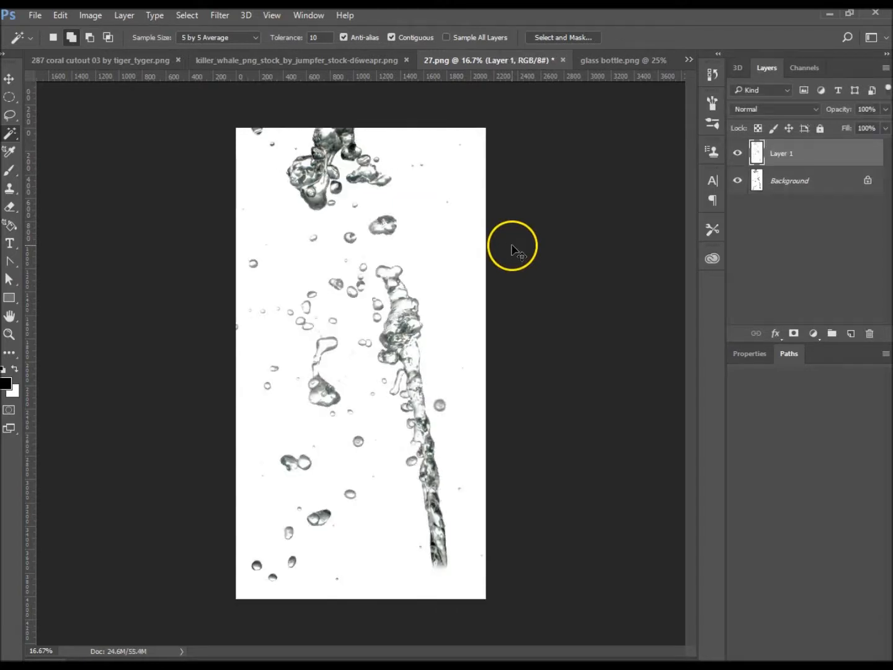
click(738, 181)
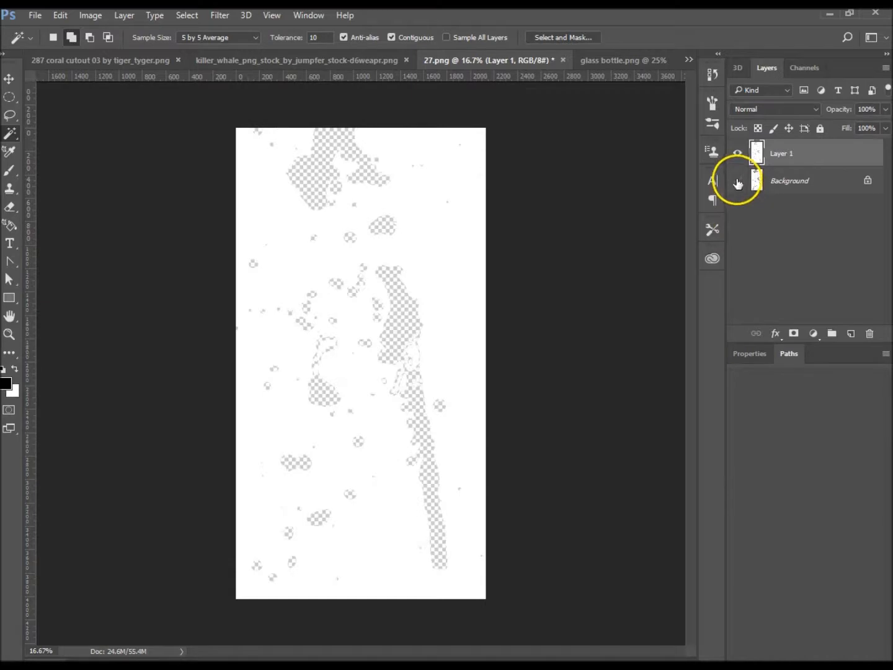
click(738, 181)
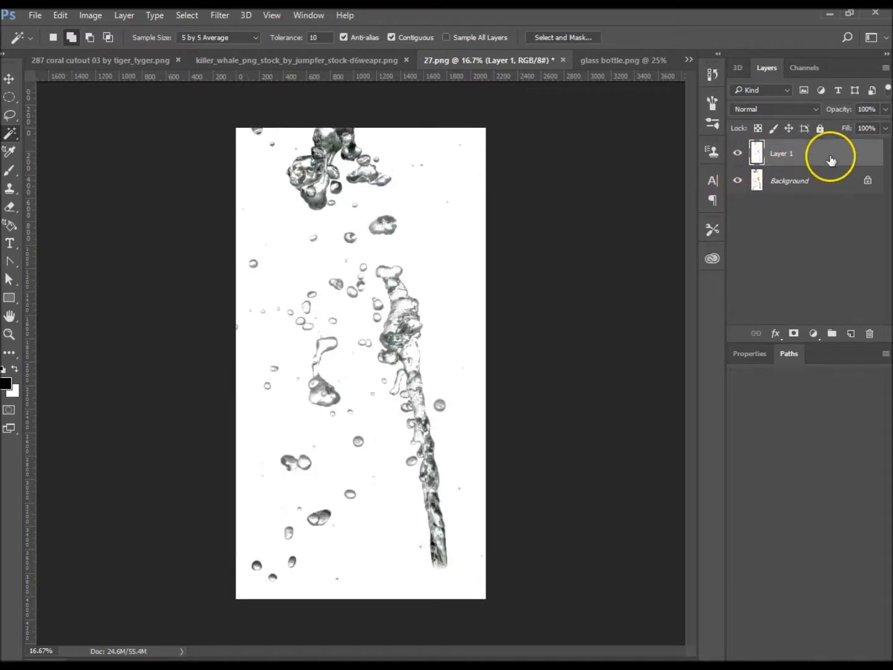
drag(830, 160, 869, 333)
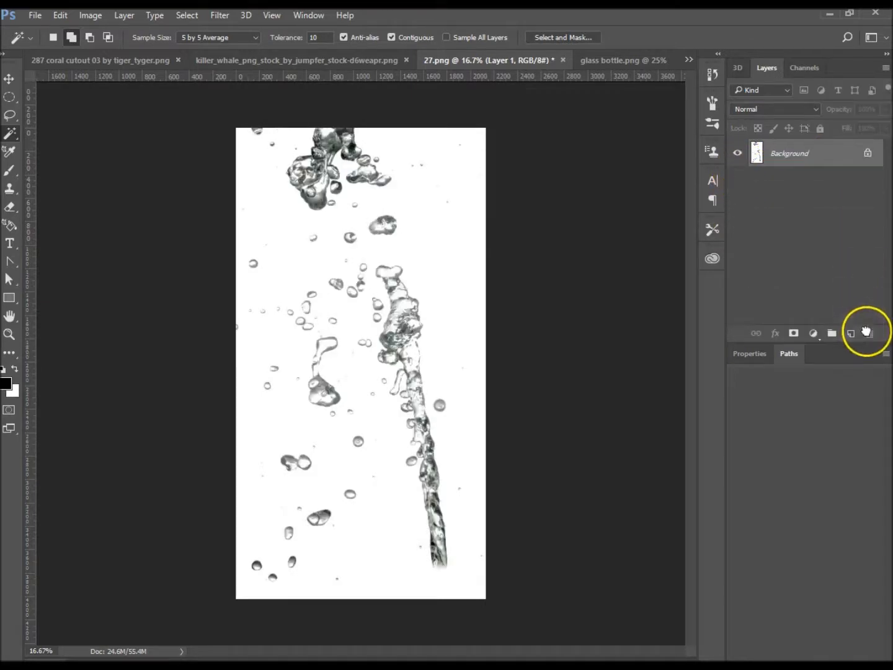
Select the white background, invert the selection, and copy the water drops and stream to a new layer with the Background hidden
click(266, 204)
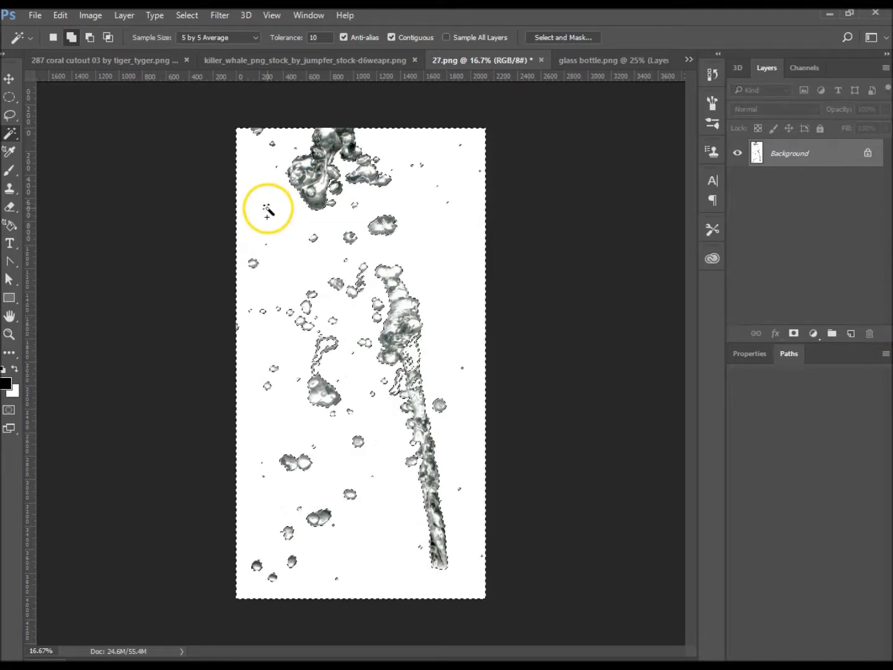
click(187, 15)
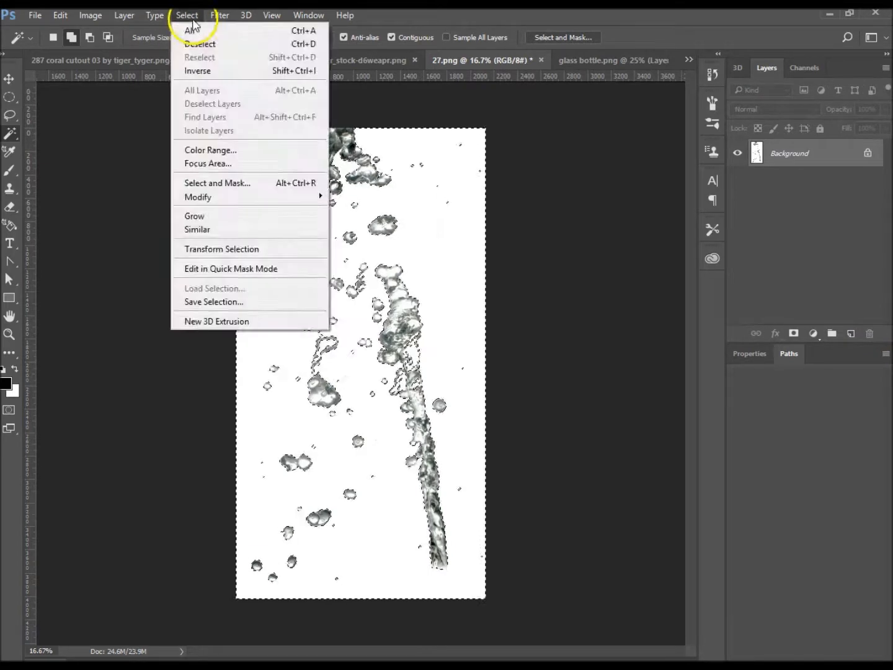
click(209, 75)
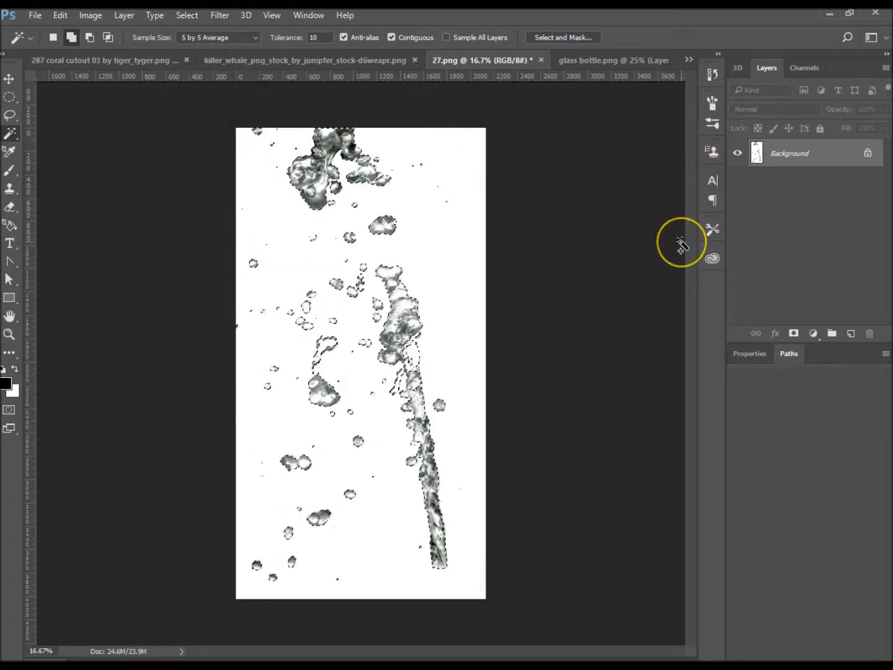
key(ctrl+j)
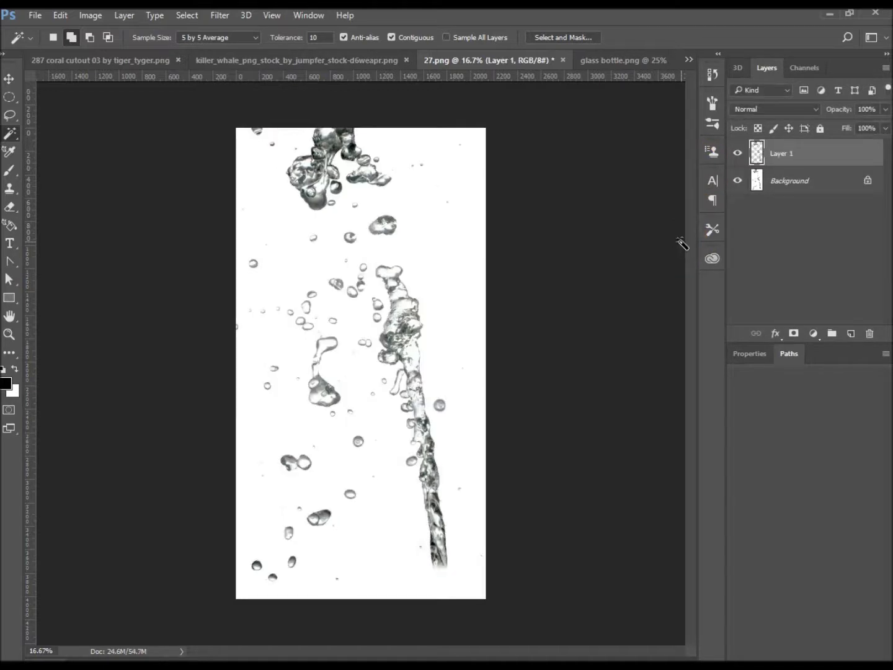
click(738, 180)
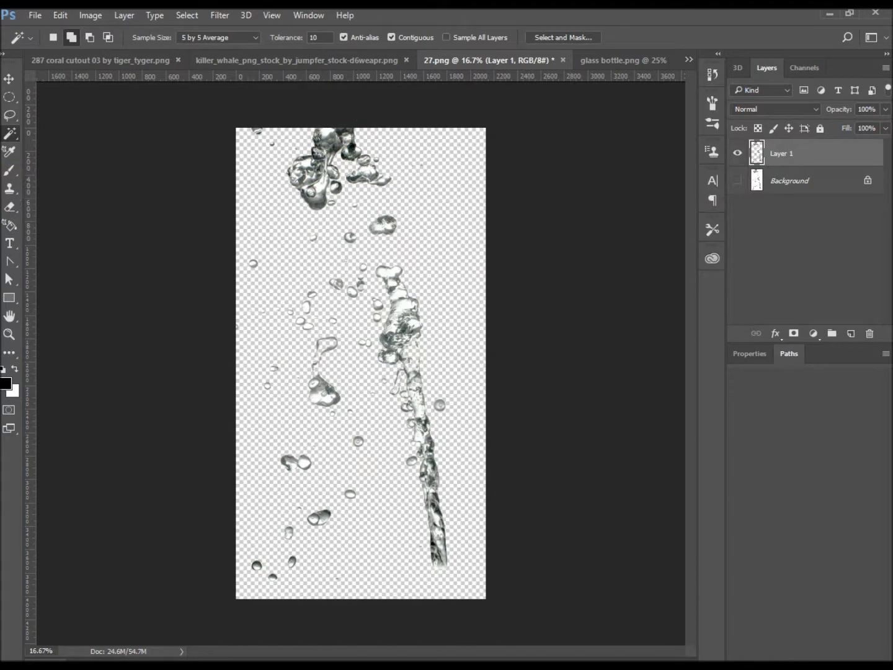
Bring the isolated water layer into the glass bottle document, scaled to about 21%, rotated -178.3° and placed across the bottle's water surface
click(4, 82)
drag(400, 335, 385, 296)
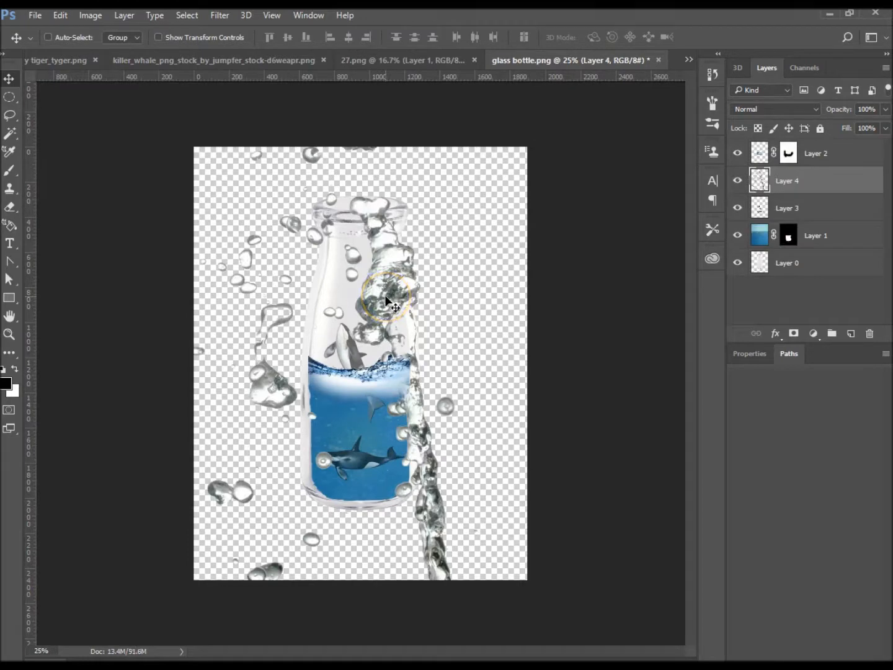
key(ctrl+minus)
key(ctrl+minus)
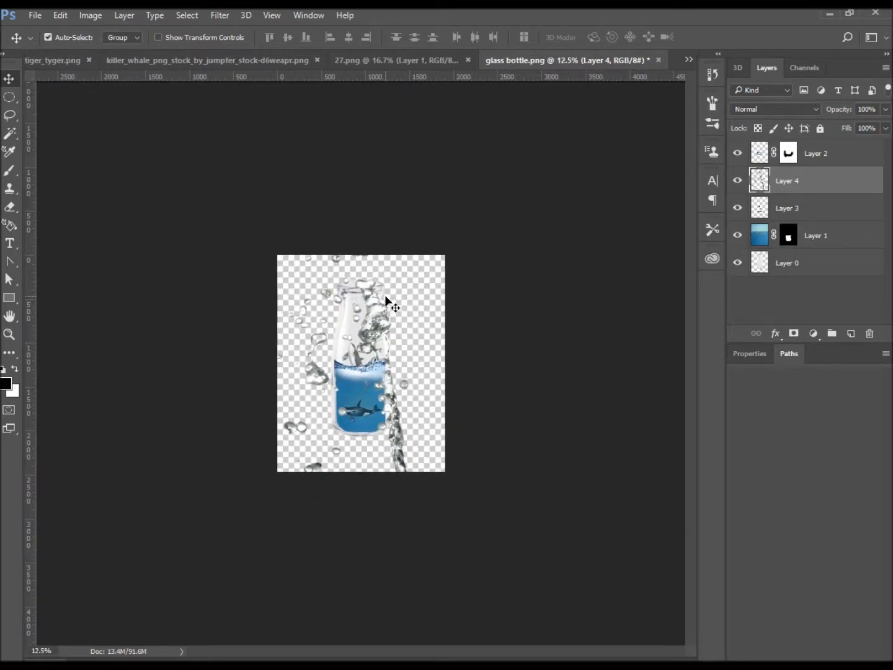
key(ctrl+t)
drag(438, 174, 303, 391)
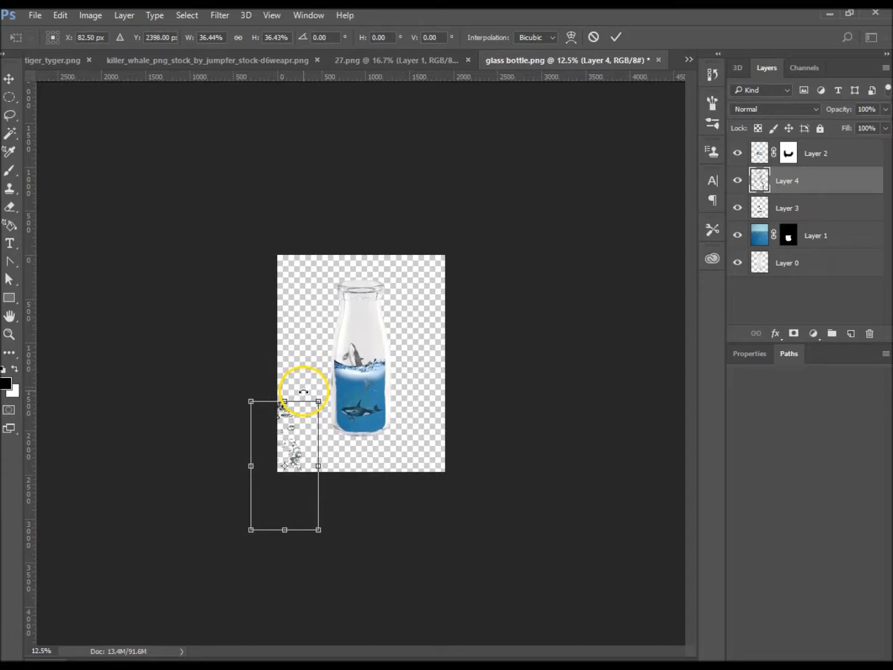
drag(328, 537, 211, 333)
drag(315, 444, 371, 394)
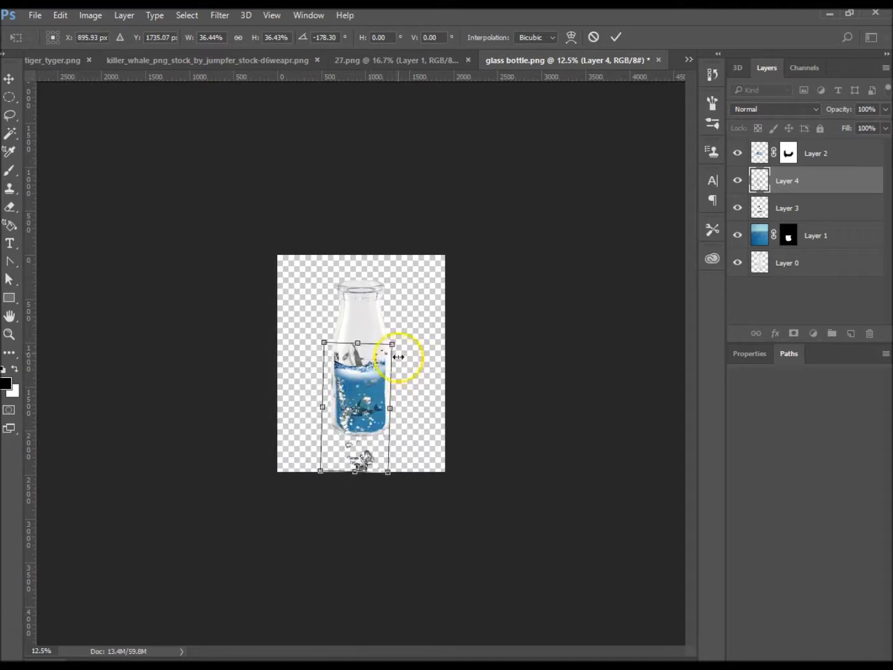
drag(393, 345, 366, 400)
drag(349, 446, 375, 382)
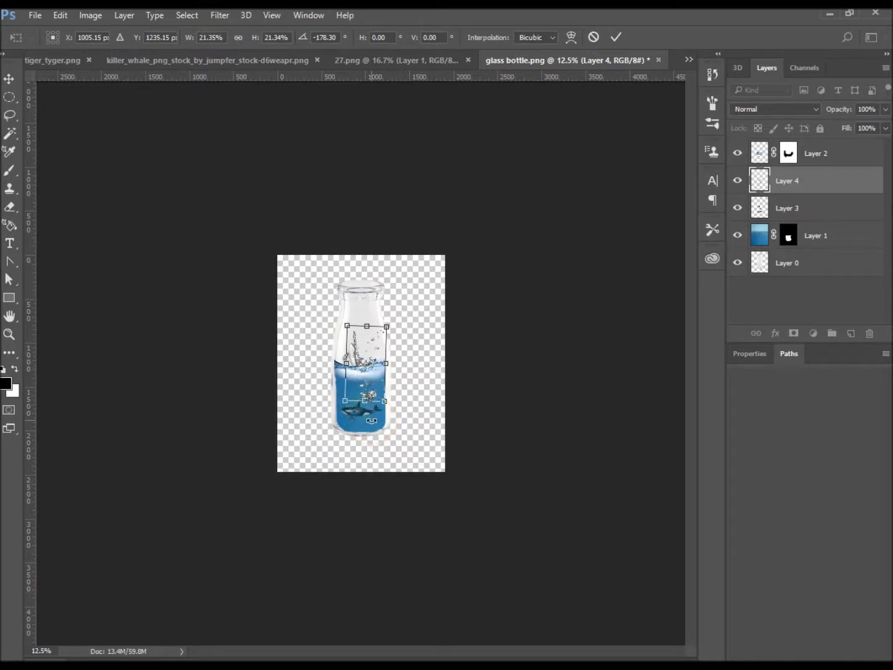
key(ctrl+0)
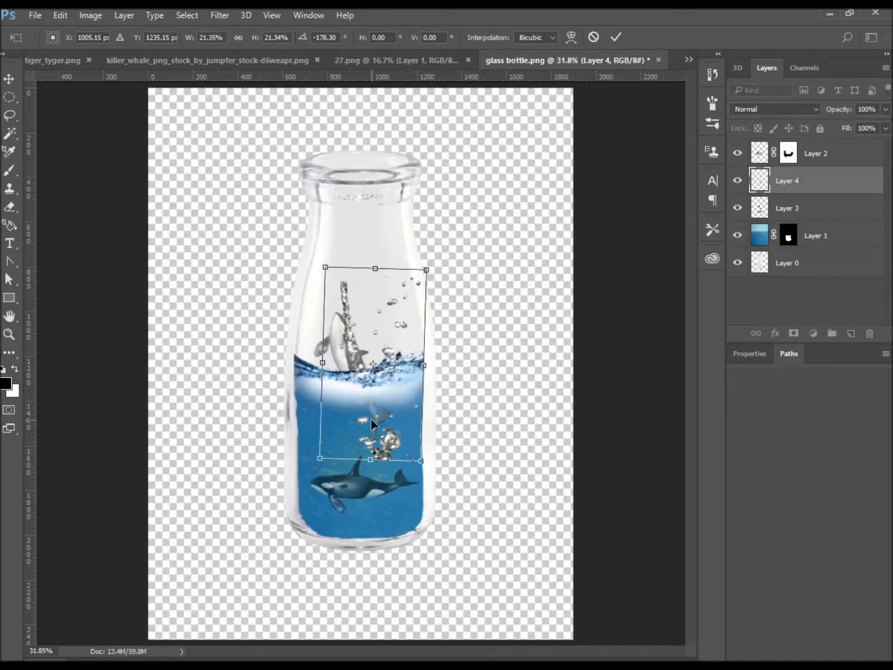
key(Return)
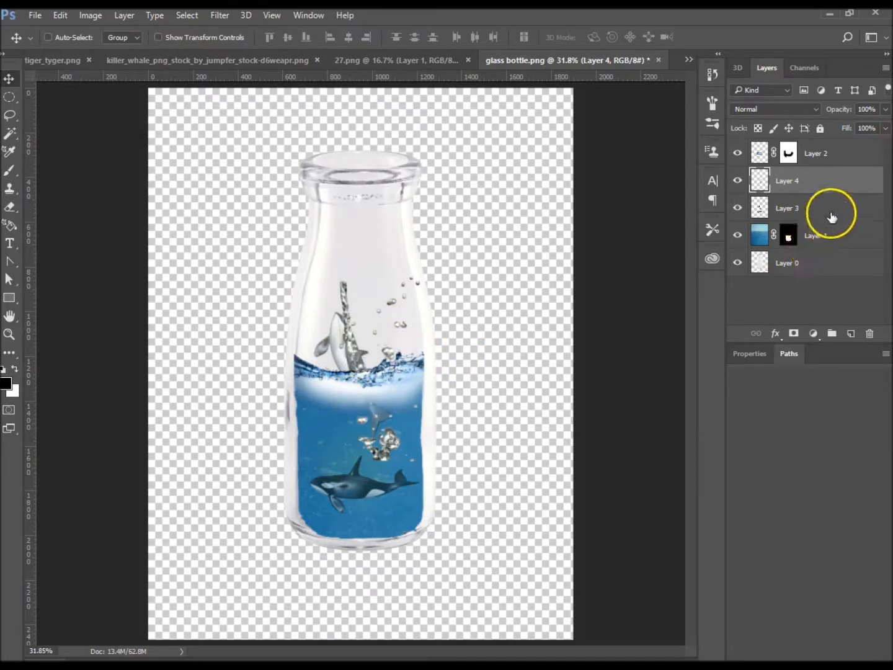
Set the whale layer's opacity to 100% and delete the whale at the water surface together with its separate tail, using a Lasso selection
click(833, 211)
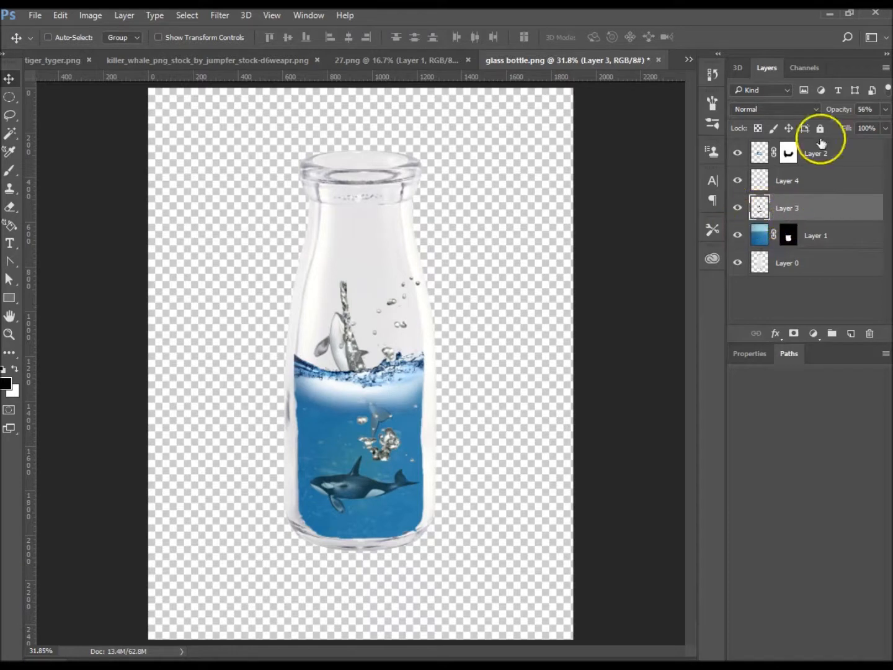
drag(839, 111, 874, 109)
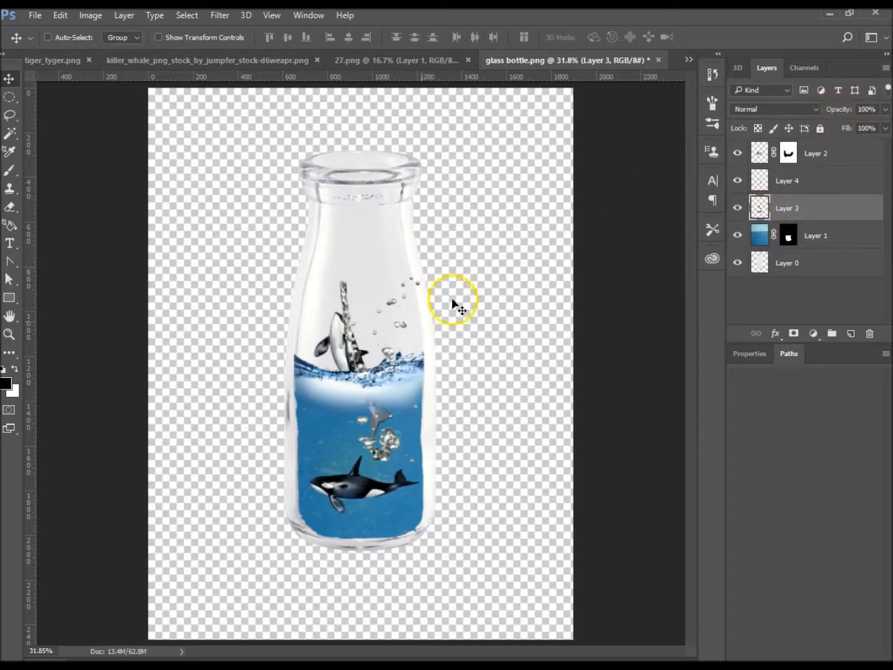
click(9, 117)
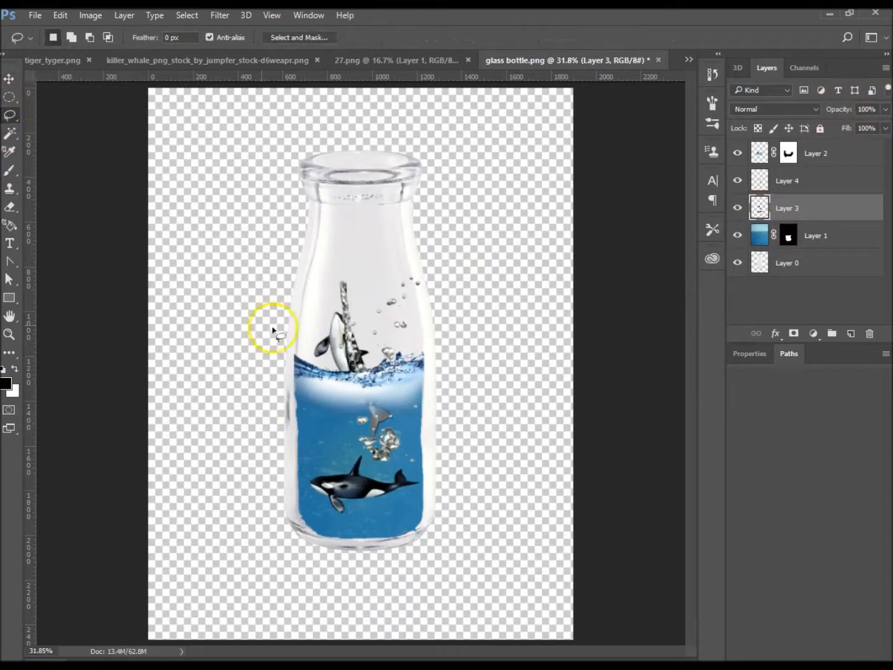
mouse_move(333, 304)
mouse_down()
mouse_move(309, 353)
mouse_move(333, 374)
mouse_move(371, 443)
mouse_move(399, 425)
mouse_move(372, 370)
mouse_up()
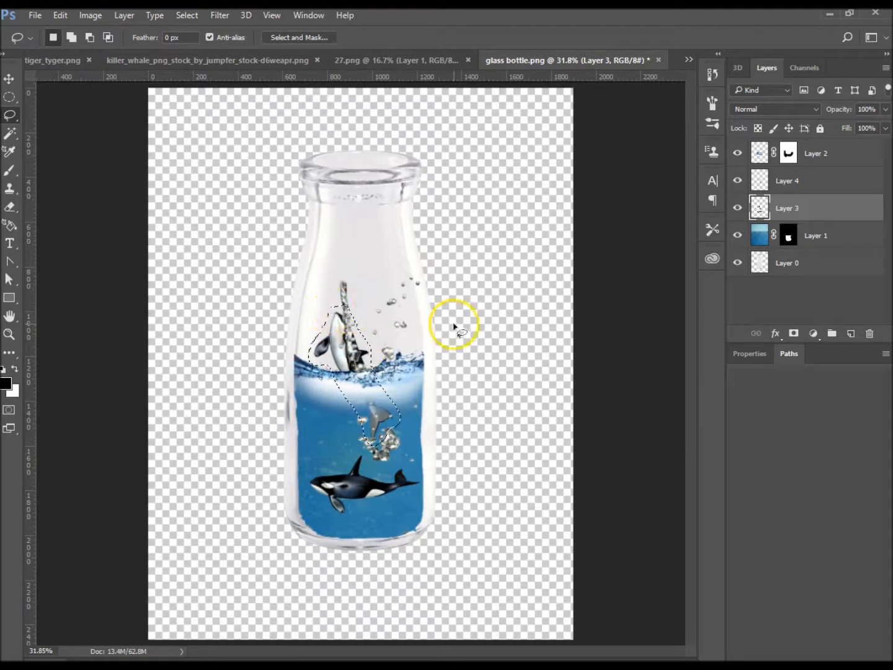
key(Delete)
key(ctrl+d)
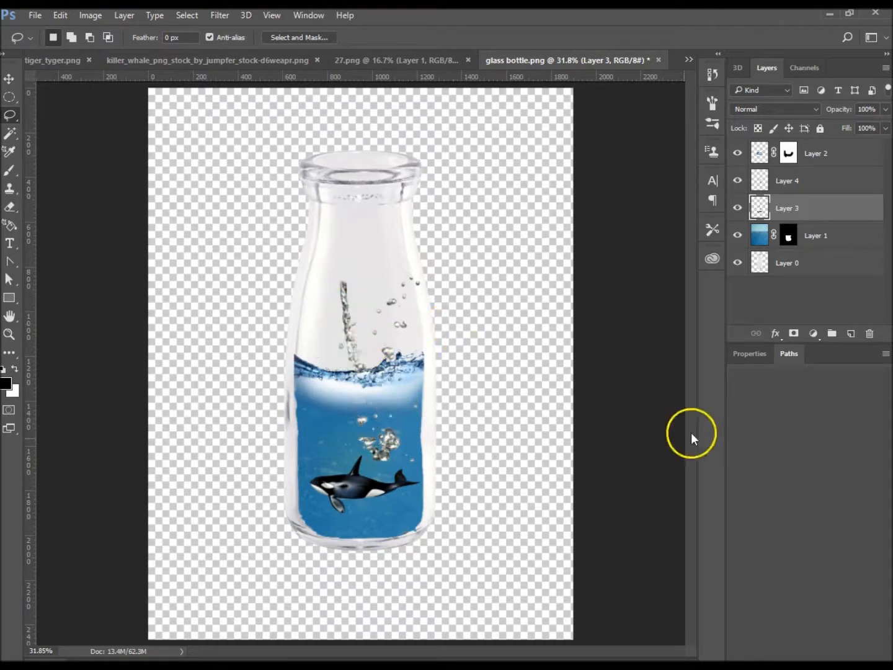
Paste the cut leaping whale and tail onto a new layer above Layer 3, and set Layer 3's opacity to 57%
click(851, 337)
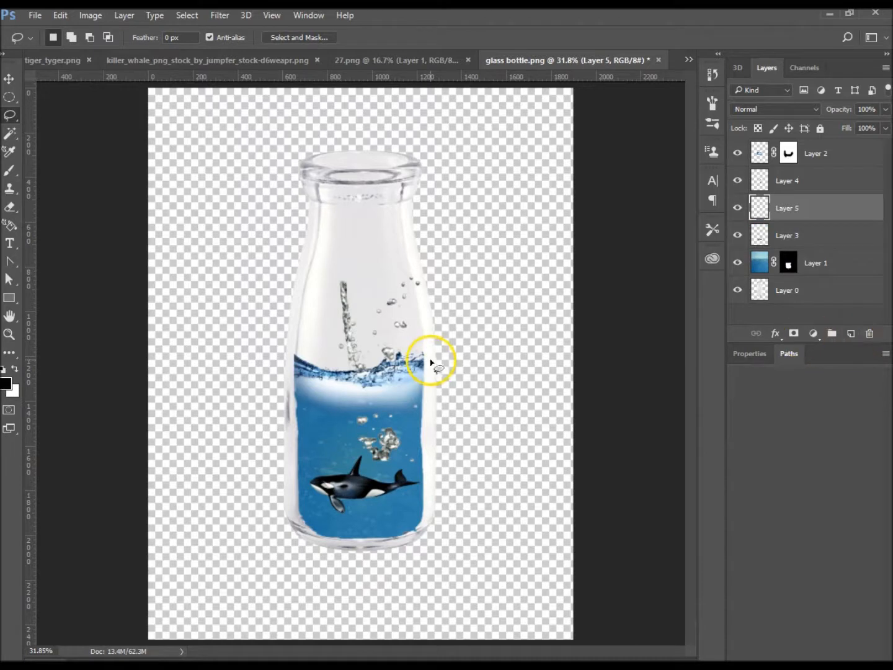
key(ctrl+v)
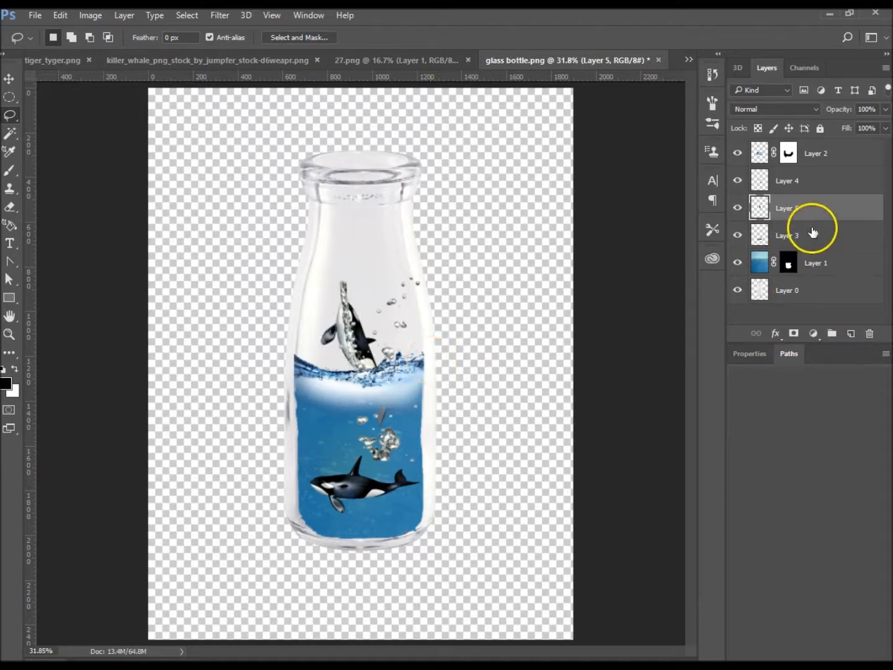
click(833, 237)
drag(844, 114, 816, 112)
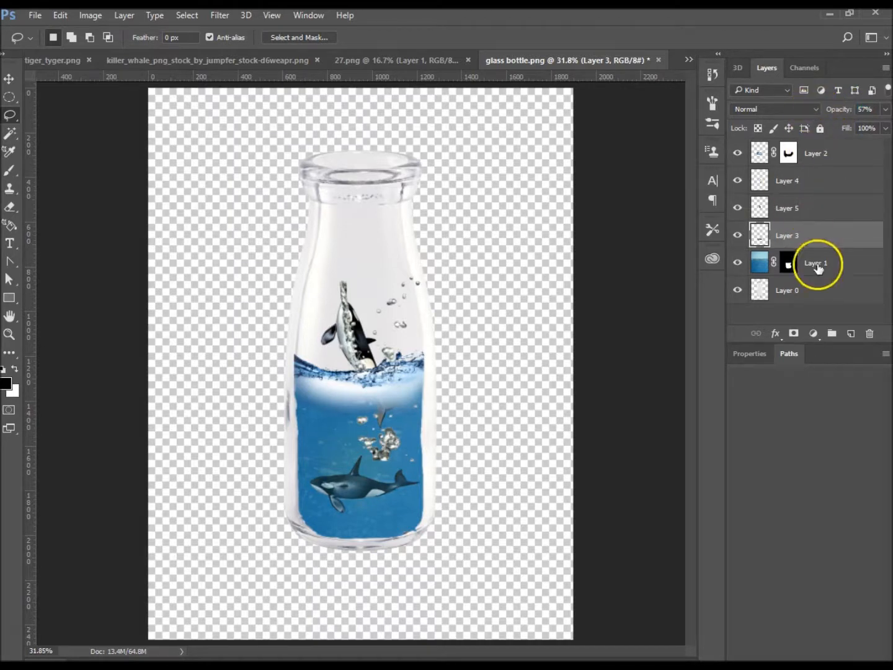
Nudge the leaping whale and its tail on Layer 5 downward so the body sits lower at the water surface
click(835, 210)
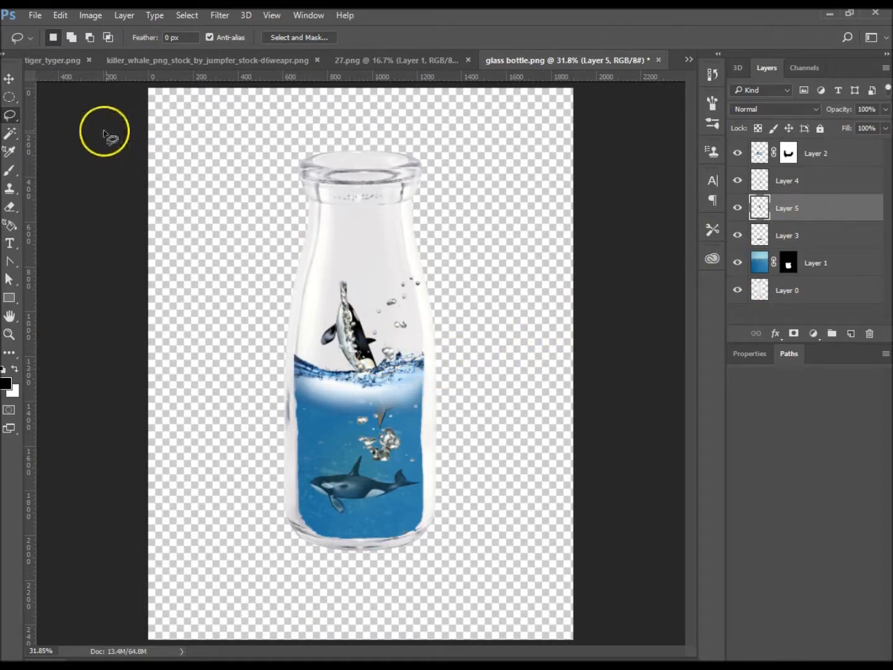
click(9, 77)
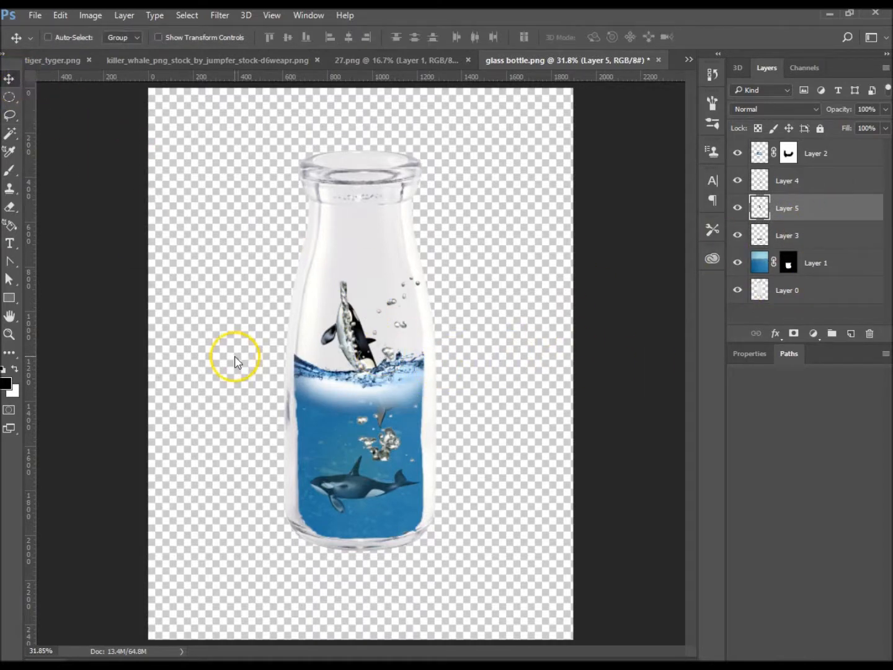
key(Down)
key(Down)
key(Down)
key(Down)
key(Down)
key(Down)
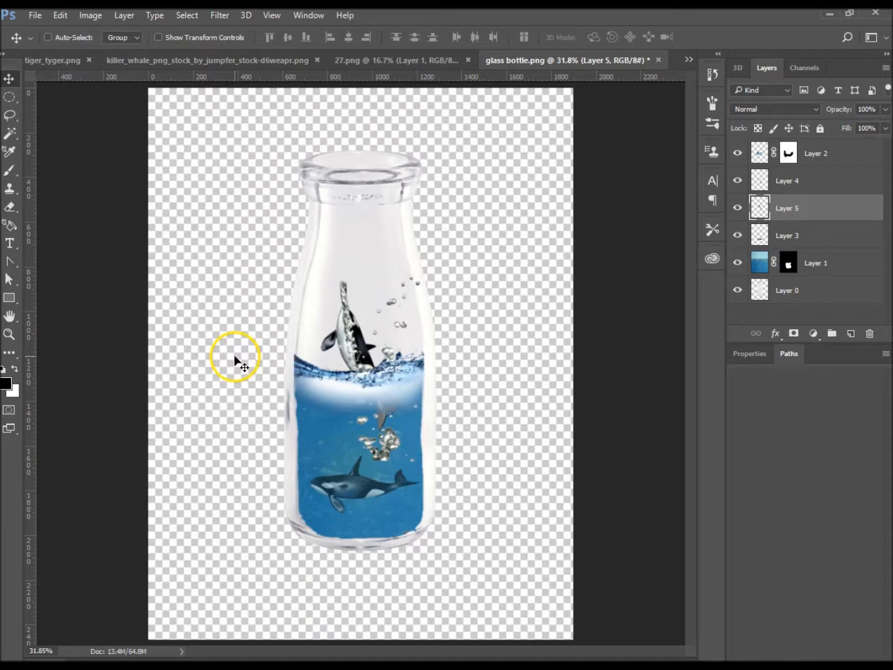
key(Down)
key(Down)
key(Down)
key(Down)
key(Down)
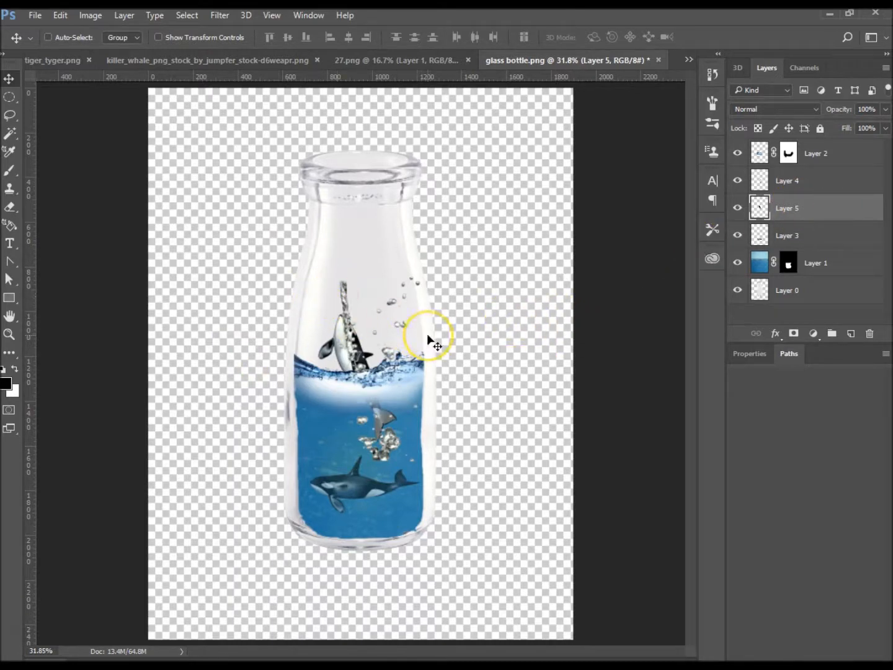
key(ctrl+t)
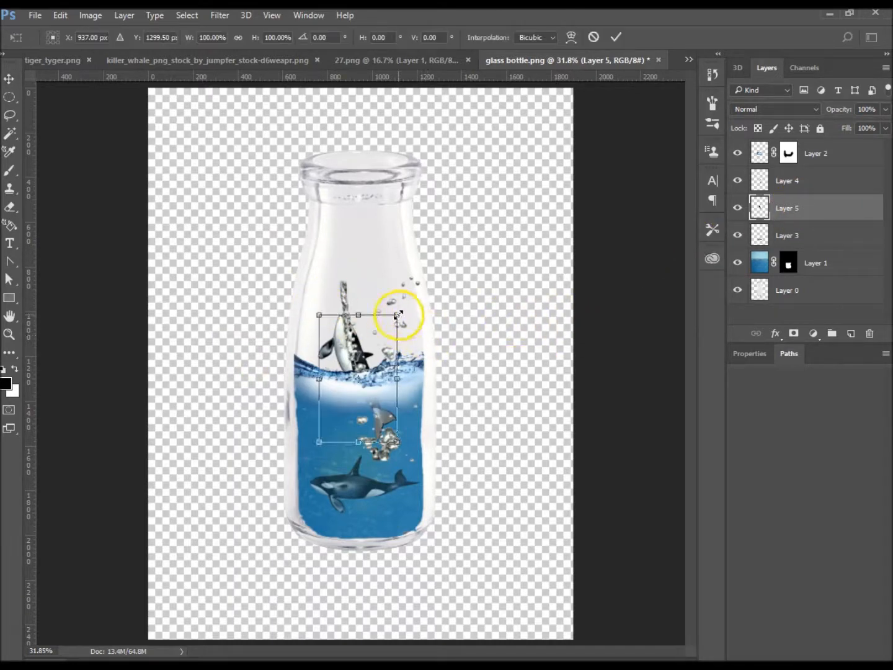
click(617, 38)
Scale the water drops on Layer 4 to about 65% and place them beside the leaping whale at the water surface
click(841, 189)
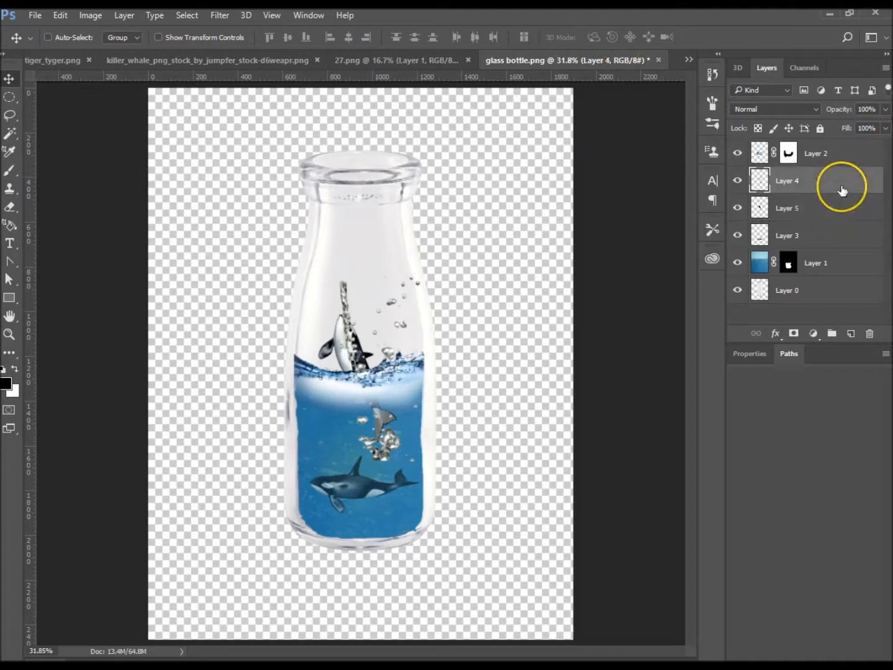
key(ctrl+t)
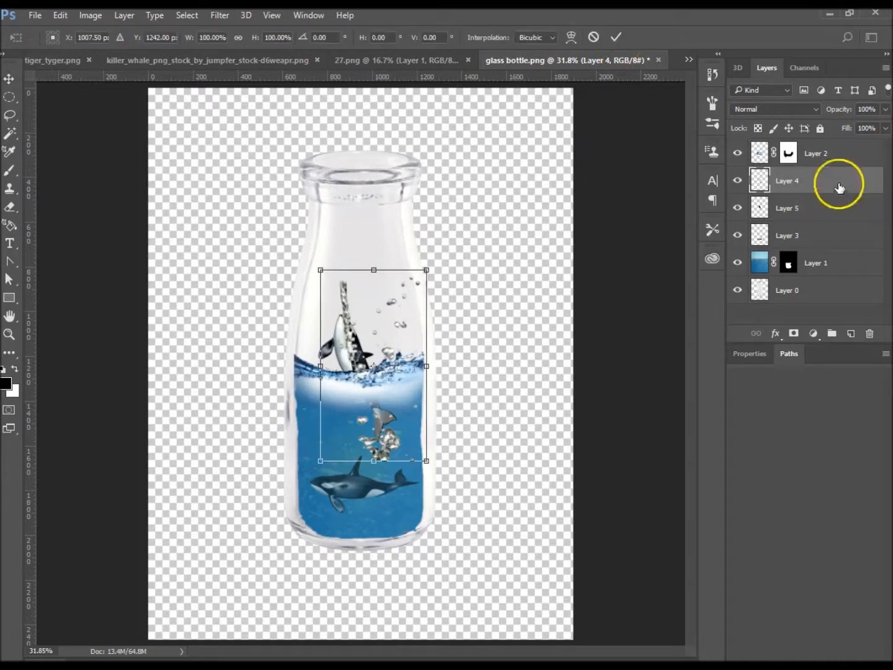
drag(426, 269, 390, 336)
drag(377, 378, 392, 343)
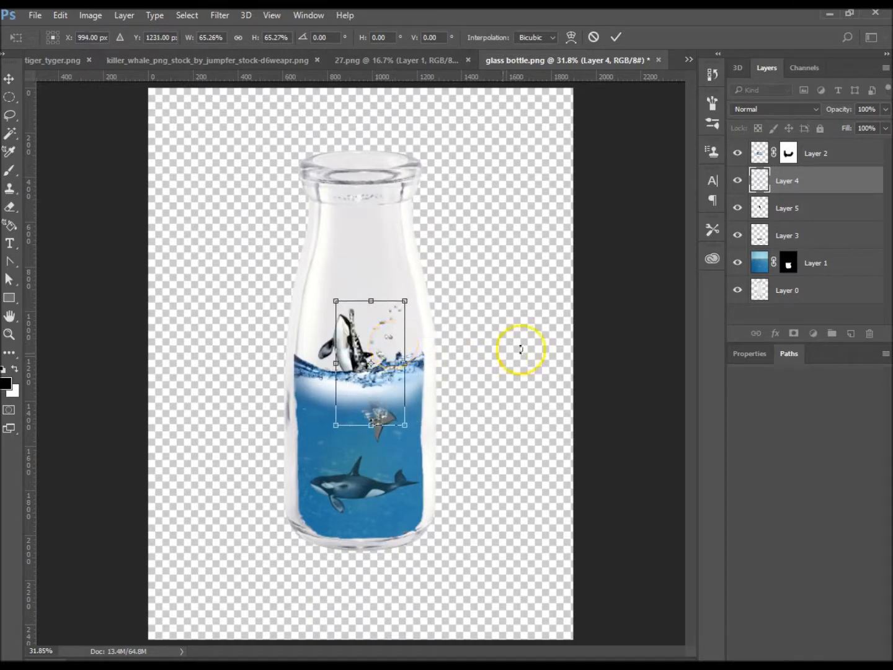
click(688, 310)
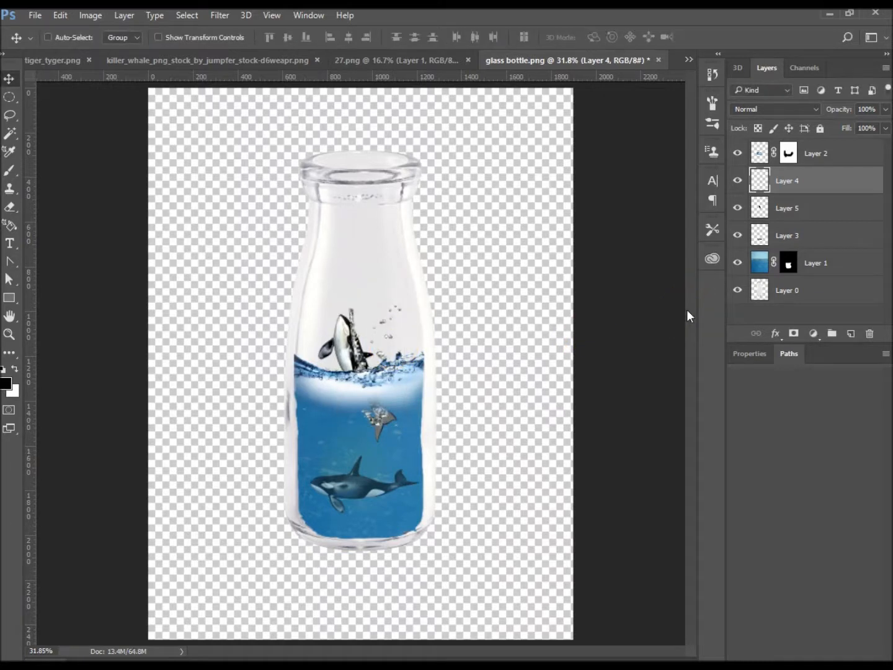
Colorize the water drops layer blue with Hue/Saturation, using hue 211 and saturation 25
key(ctrl+u)
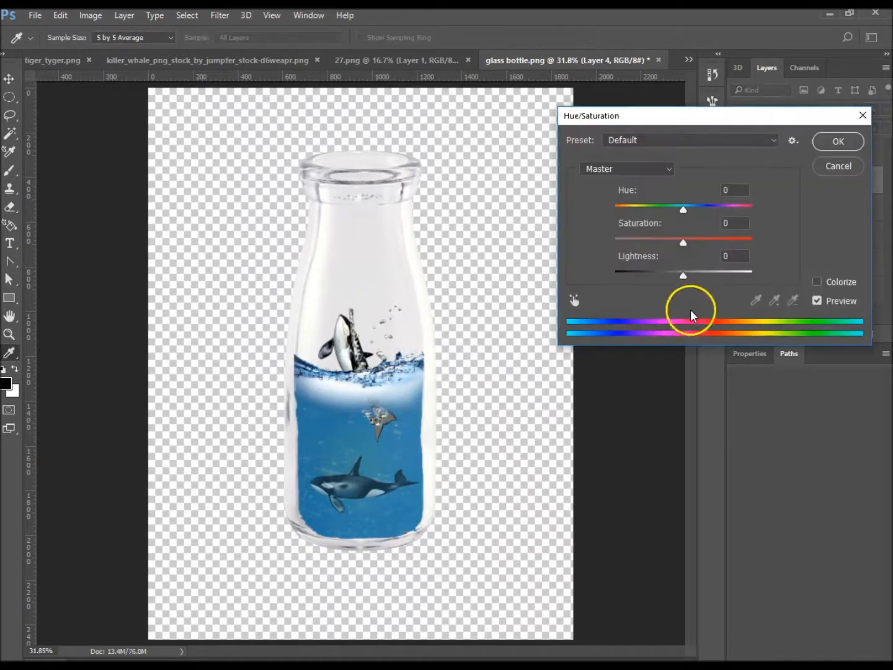
click(818, 282)
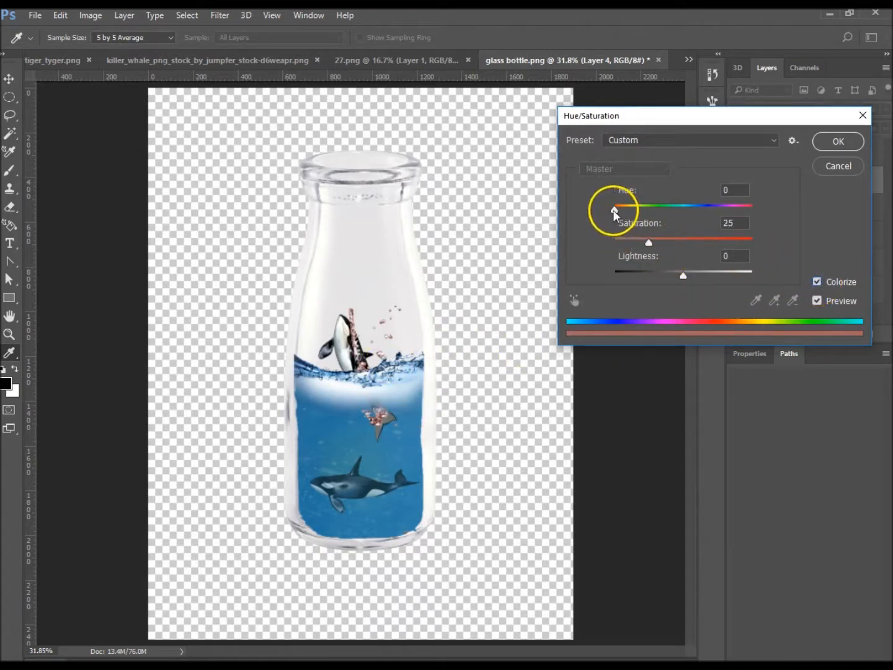
drag(614, 213, 697, 231)
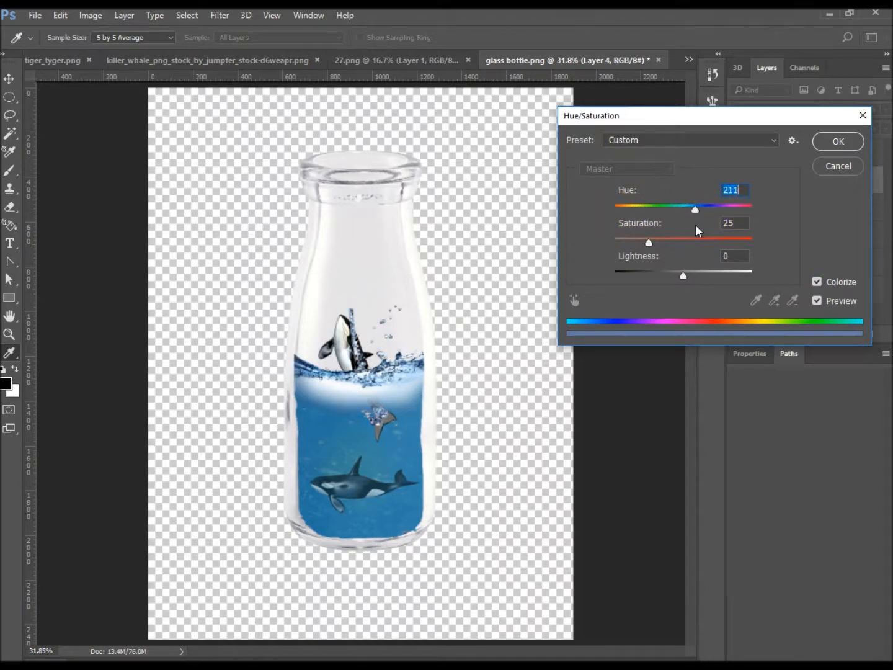
click(832, 143)
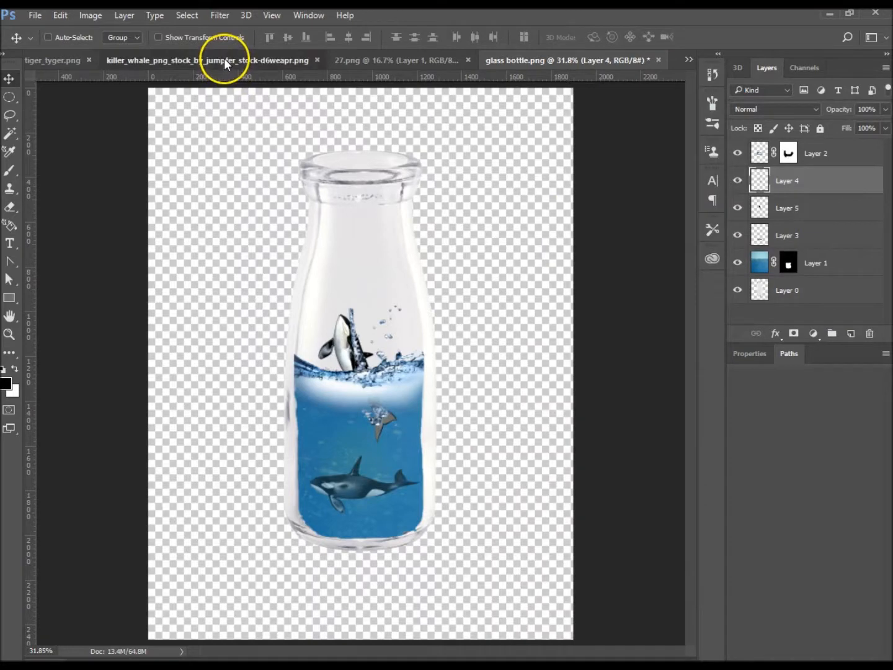
Switch to the 287 coral cutout 03 document and cut out the large upper coral reef with a Lasso selection
click(120, 61)
click(76, 59)
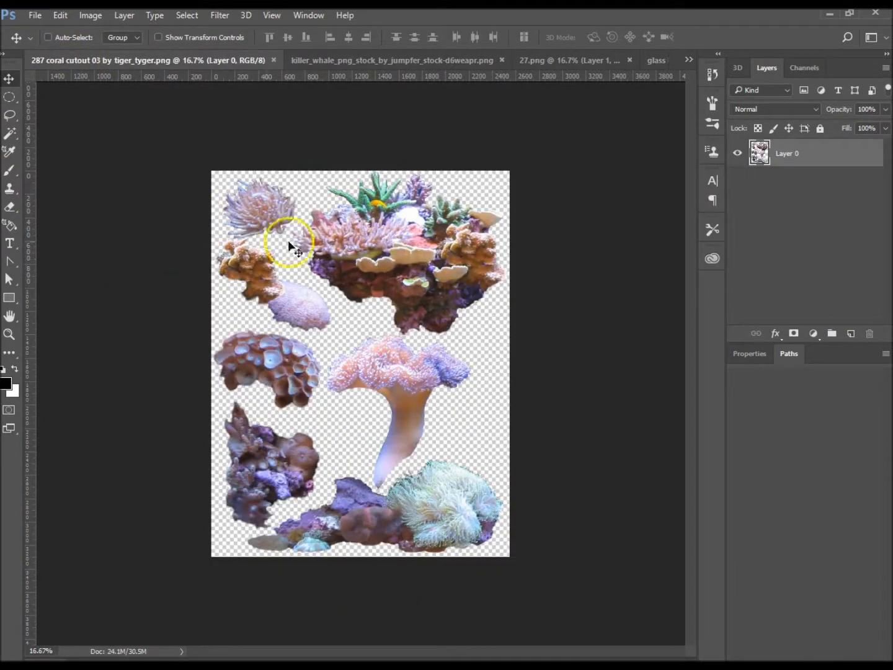
click(9, 116)
drag(327, 179, 308, 213)
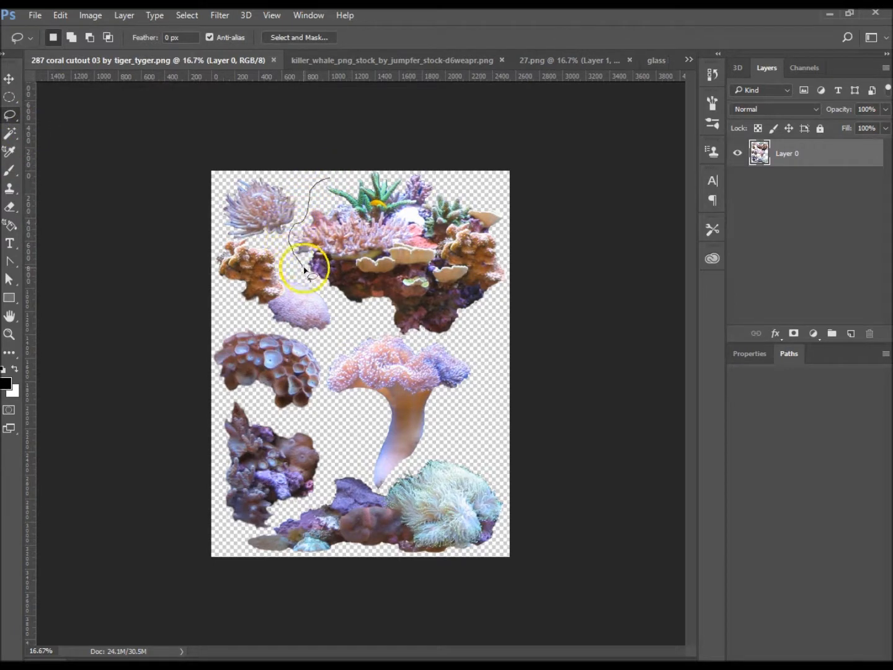
mouse_move(345, 305)
mouse_down()
mouse_move(388, 308)
mouse_move(405, 339)
mouse_move(456, 339)
mouse_move(507, 282)
mouse_move(504, 214)
mouse_move(428, 172)
mouse_move(322, 186)
mouse_up()
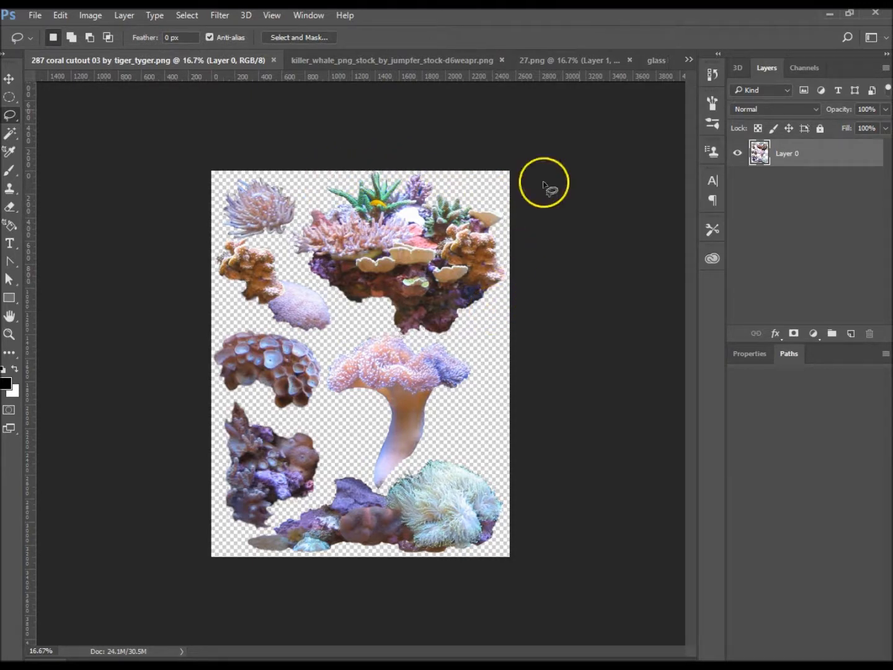
key(ctrl+x)
Paste the coral reef into the glass bottle document, scaled to about 45% and placed over the bottle's base
click(658, 61)
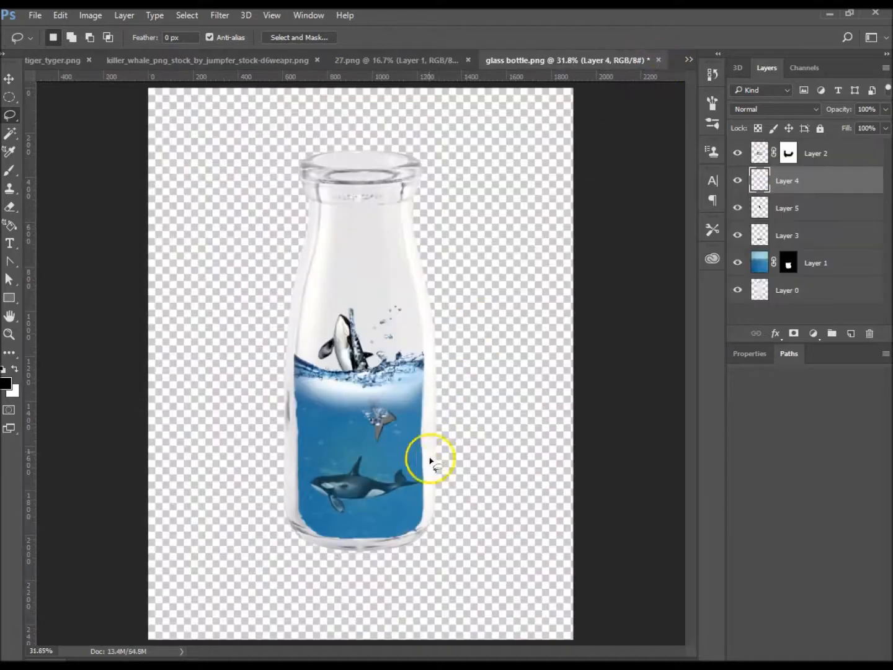
key(ctrl+v)
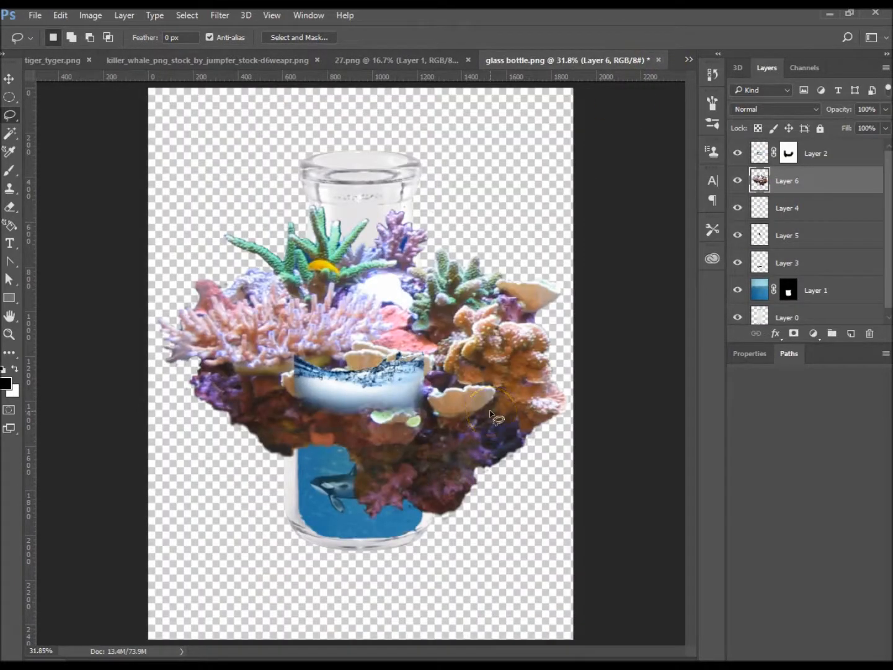
key(ctrl+t)
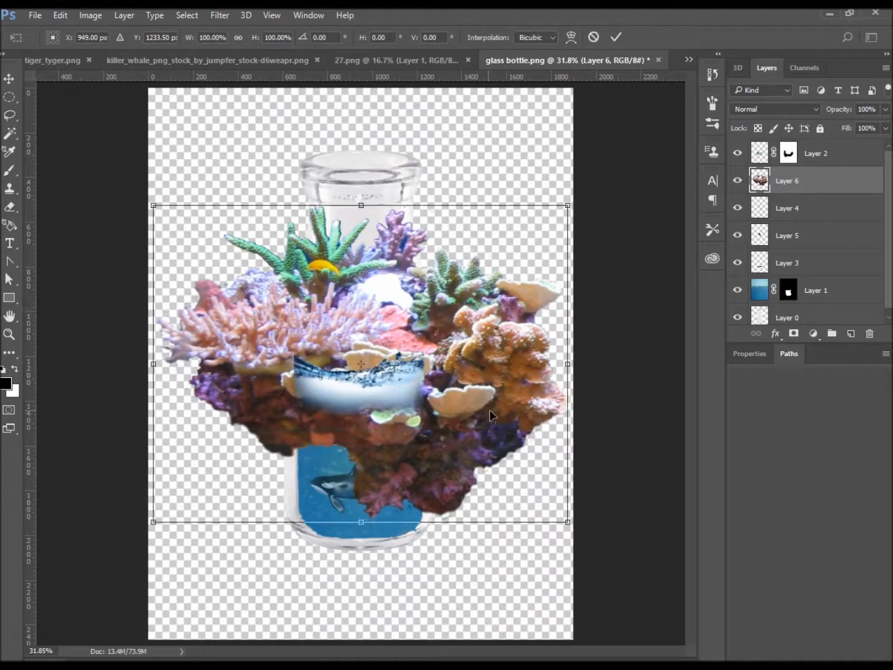
drag(568, 206, 369, 418)
drag(298, 454, 394, 512)
drag(399, 520, 401, 520)
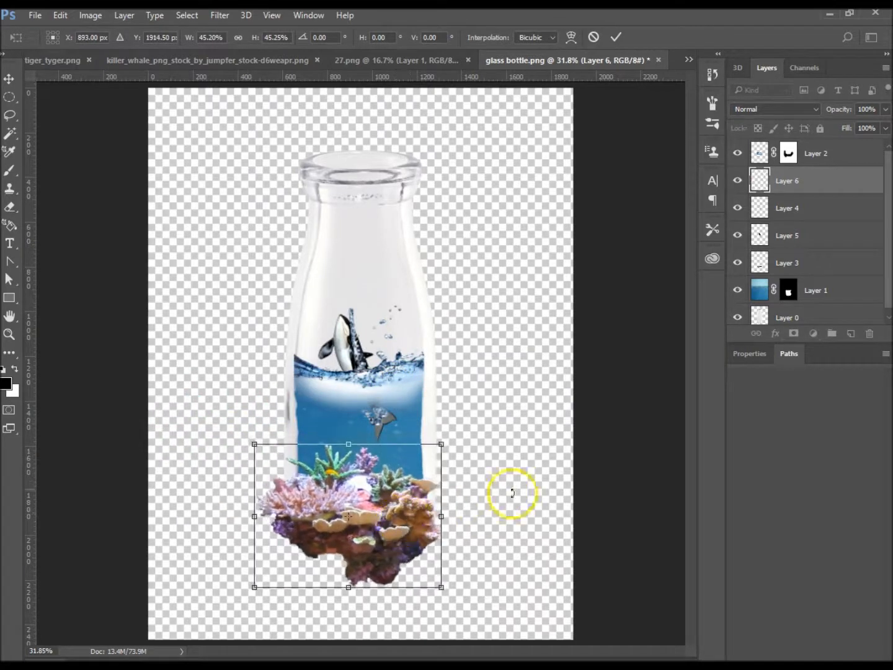
key(Return)
Move the coral layer beneath the blue water on Layer 1, and set Layer 1's opacity to 69%
mouse_move(818, 180)
mouse_down()
mouse_move(825, 265)
mouse_move(846, 297)
mouse_up()
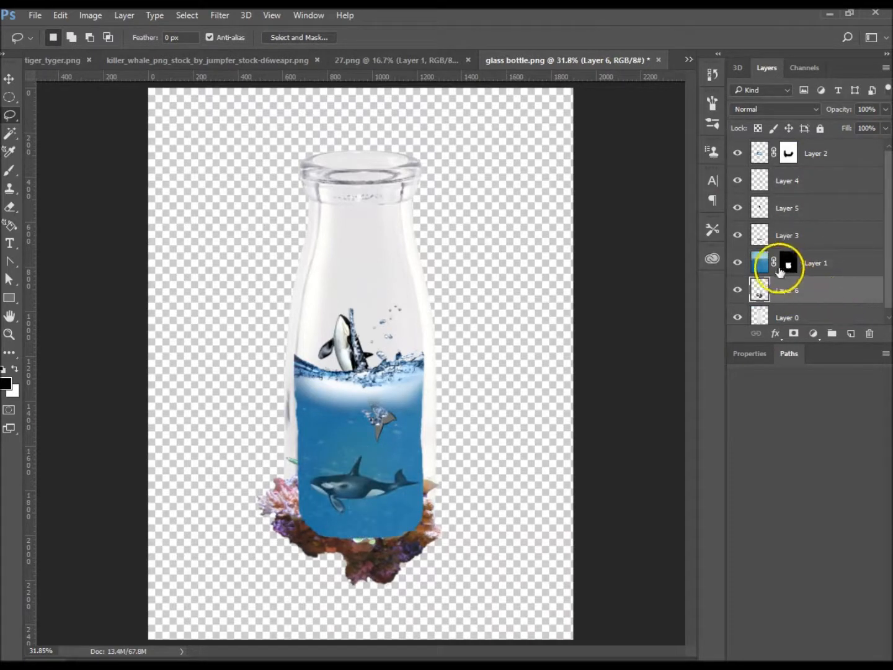
click(761, 263)
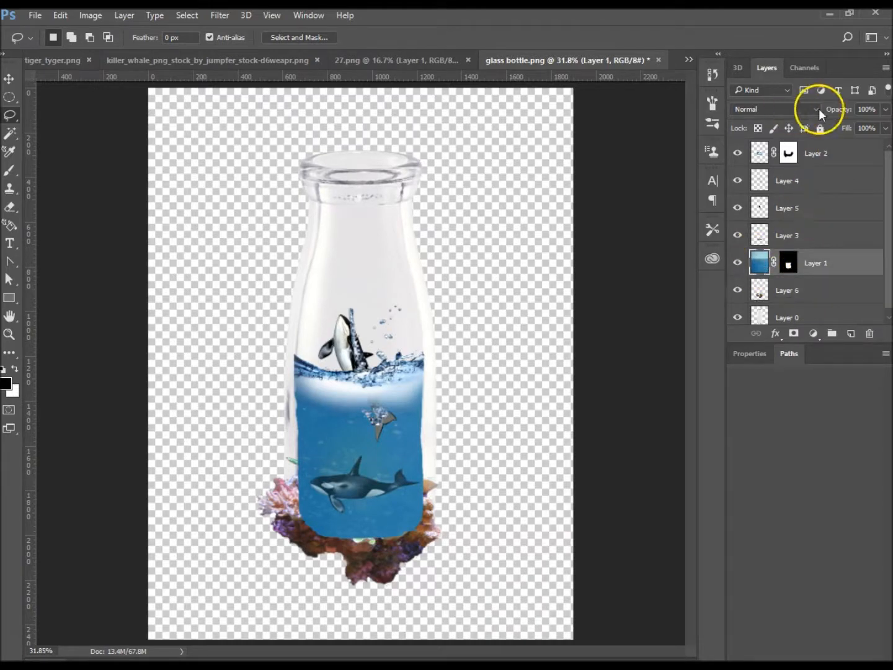
drag(845, 110, 819, 113)
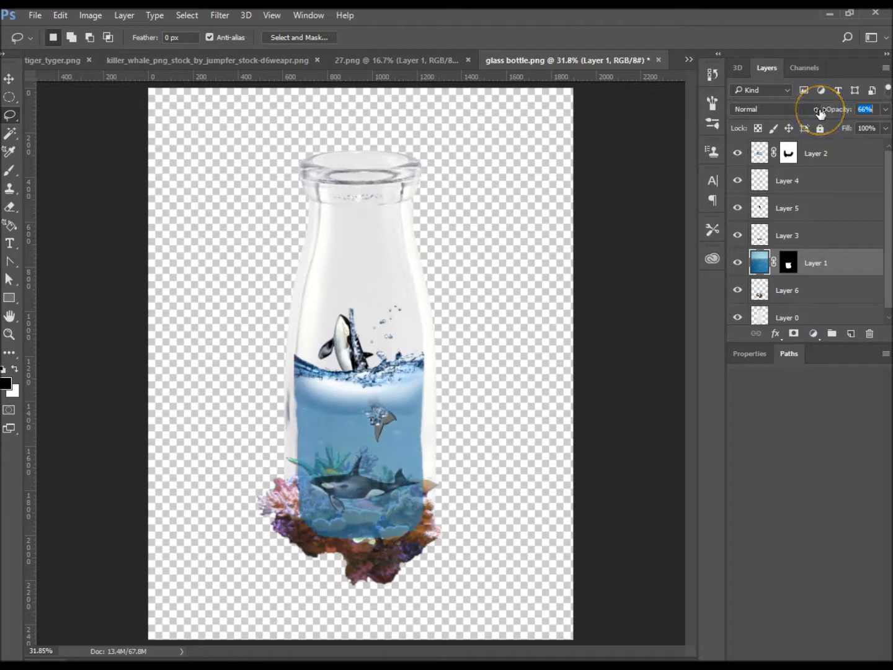
drag(824, 113, 825, 112)
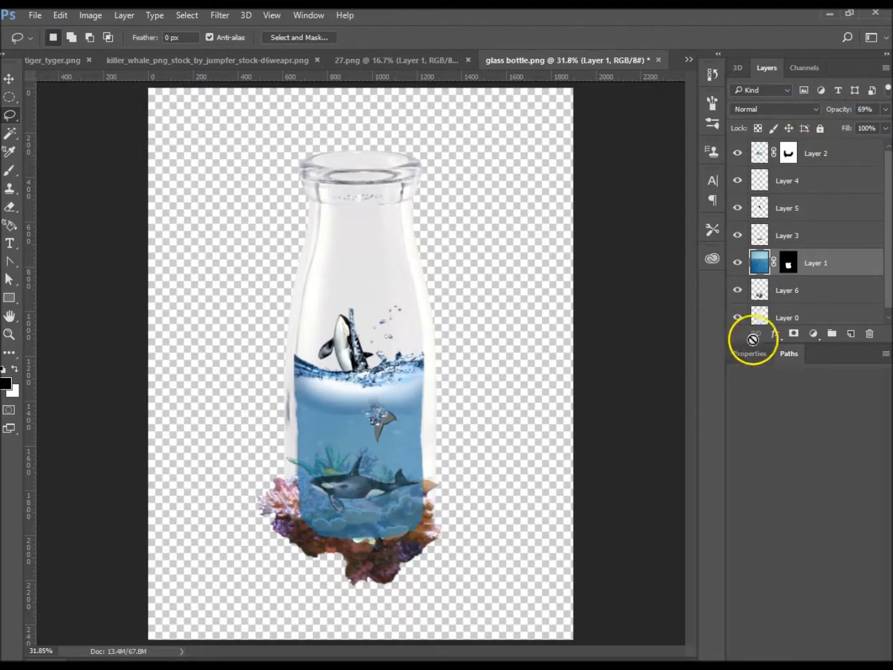
Transform the coral layer to about 102% scale, rotated -5.34° and shifted slightly right and down at the bottle's base
click(818, 294)
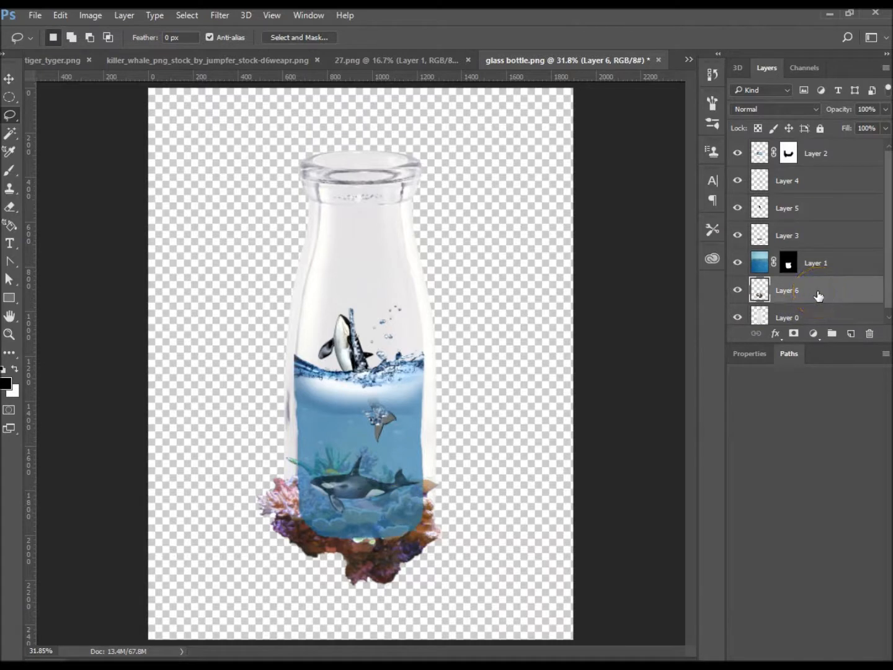
key(ctrl+t)
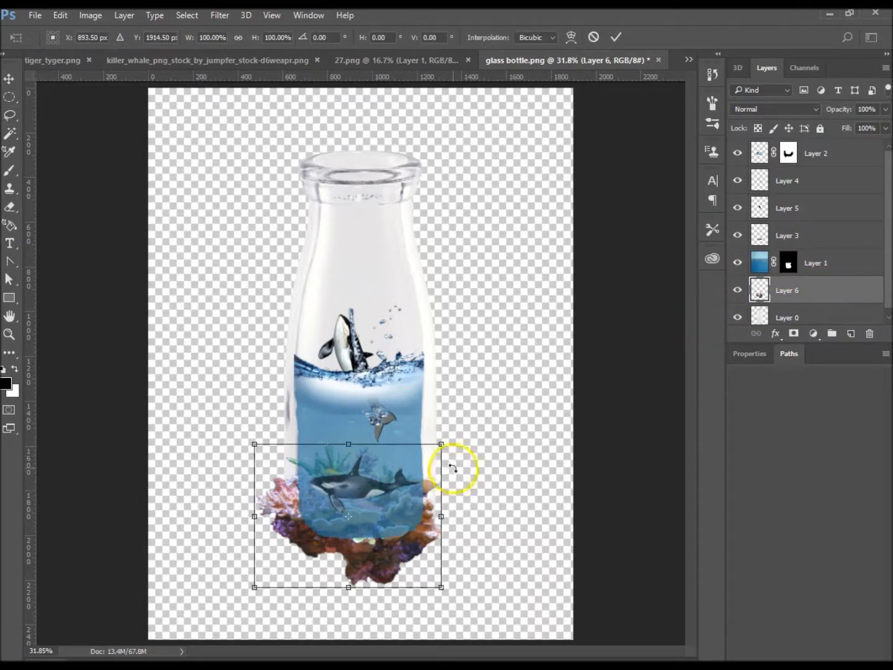
mouse_move(441, 445)
mouse_down()
mouse_move(425, 457)
mouse_move(451, 453)
mouse_up()
drag(425, 510, 430, 530)
drag(467, 440, 460, 427)
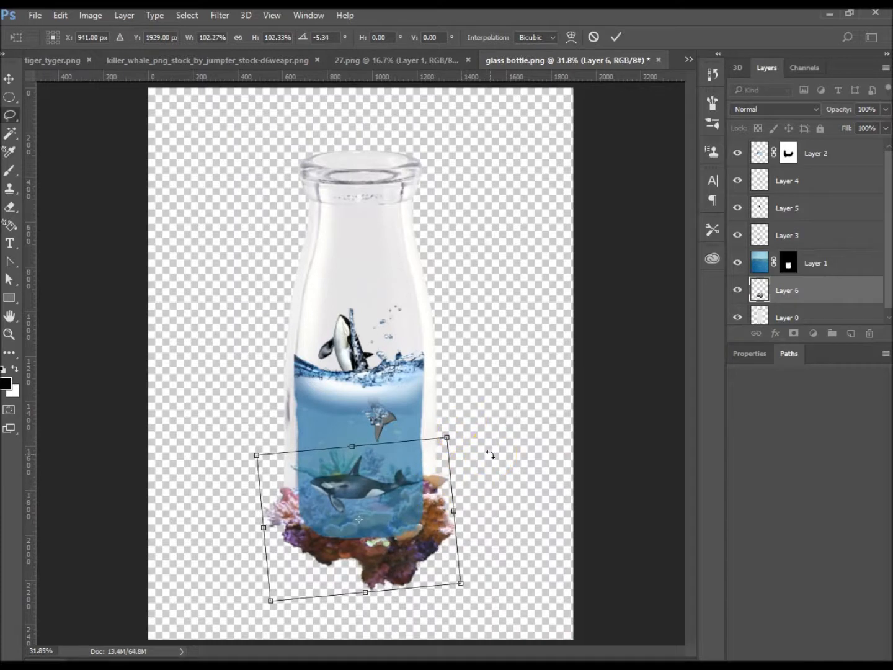
key(Return)
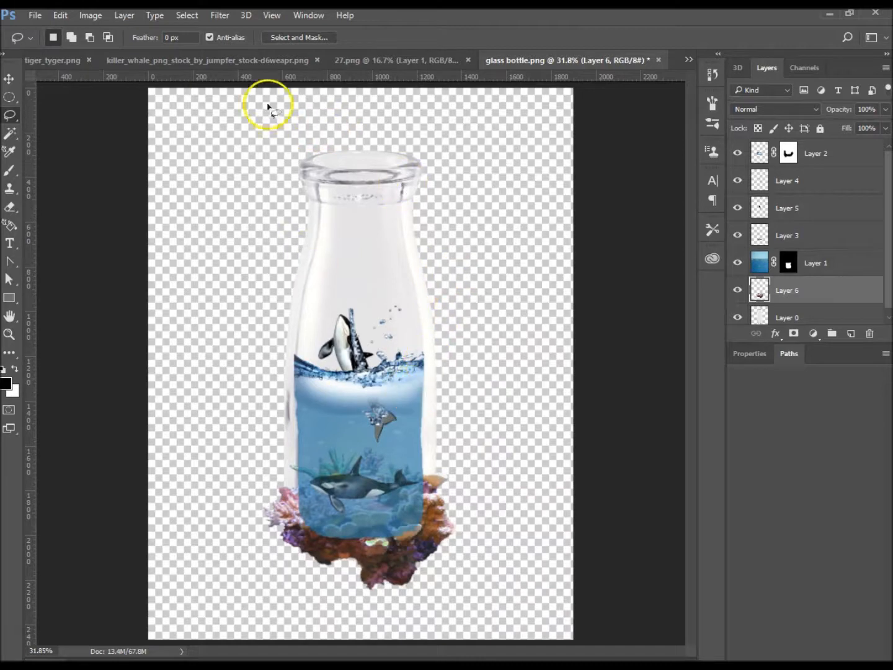
Load the saved selection of the bottle's interior and invert it to cover everything outside the water area
click(196, 17)
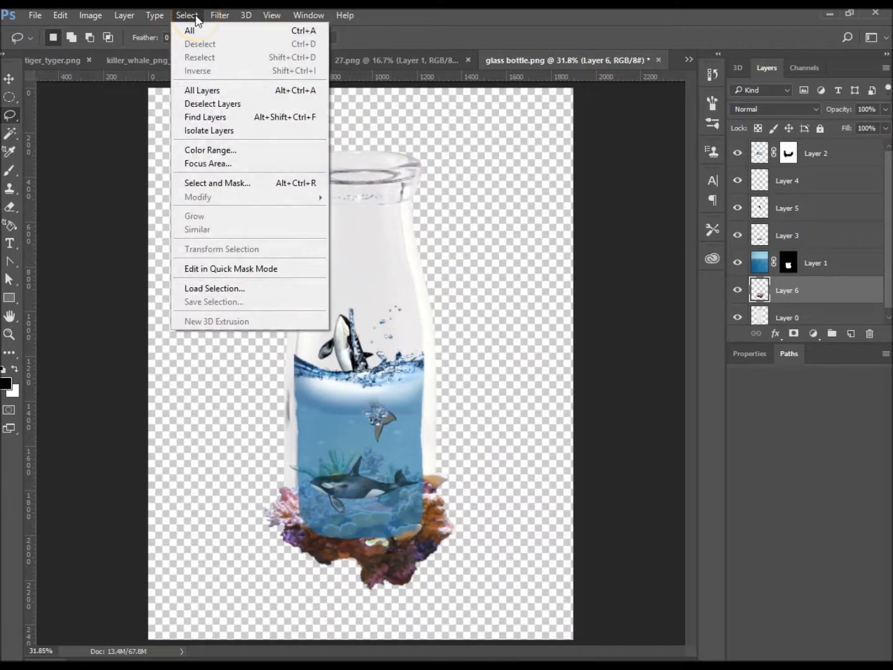
click(223, 289)
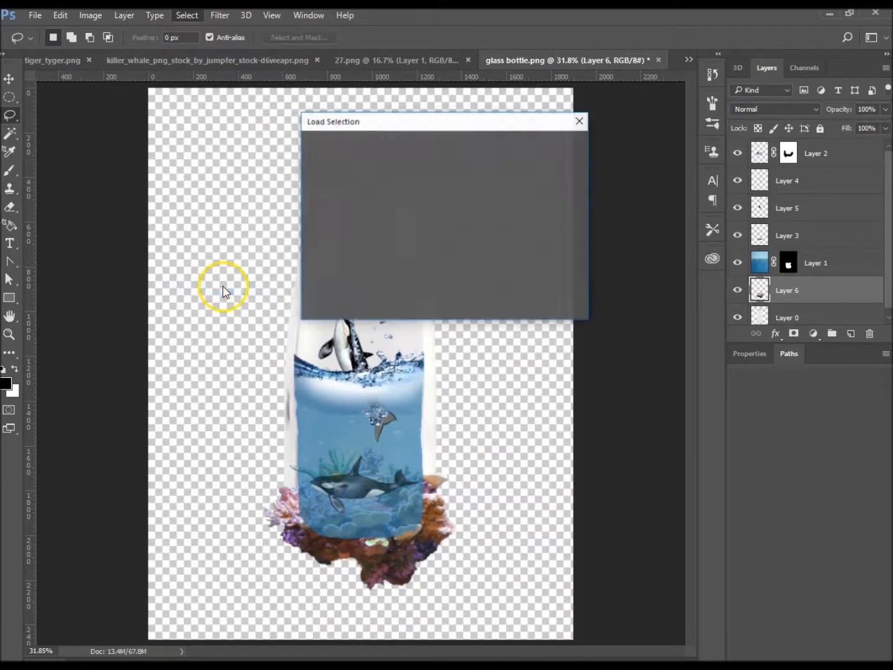
click(514, 182)
click(441, 212)
click(562, 151)
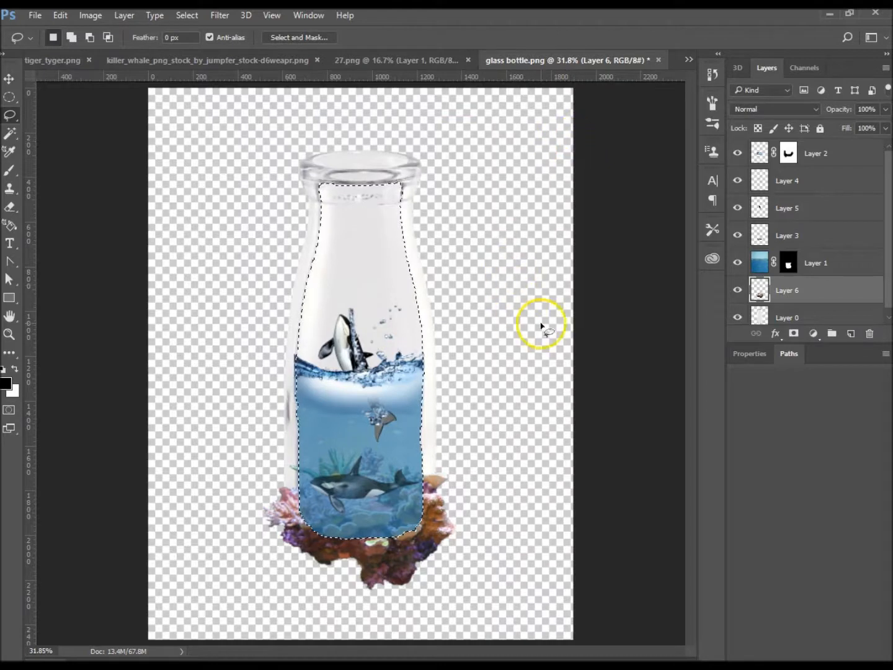
click(186, 16)
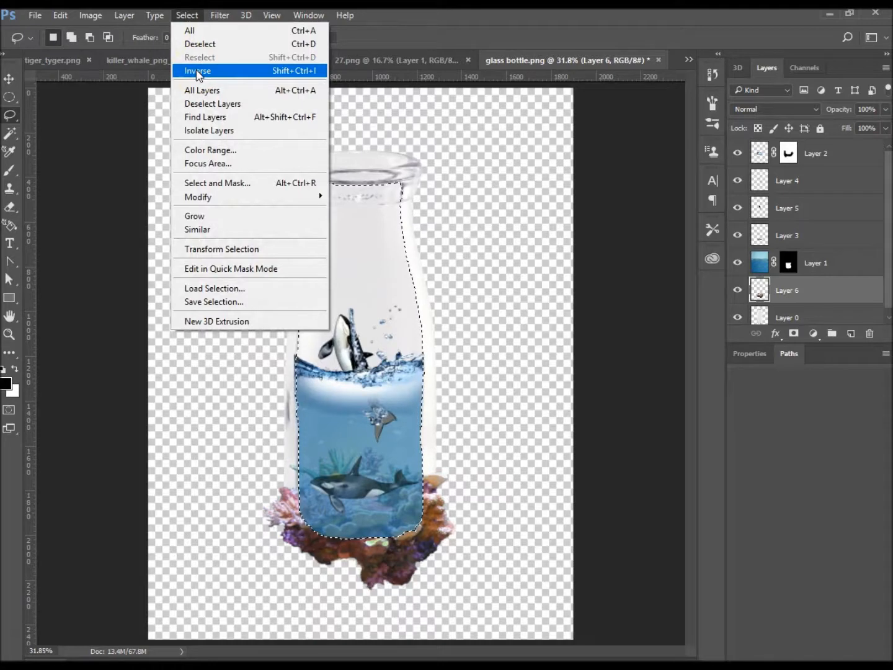
click(196, 71)
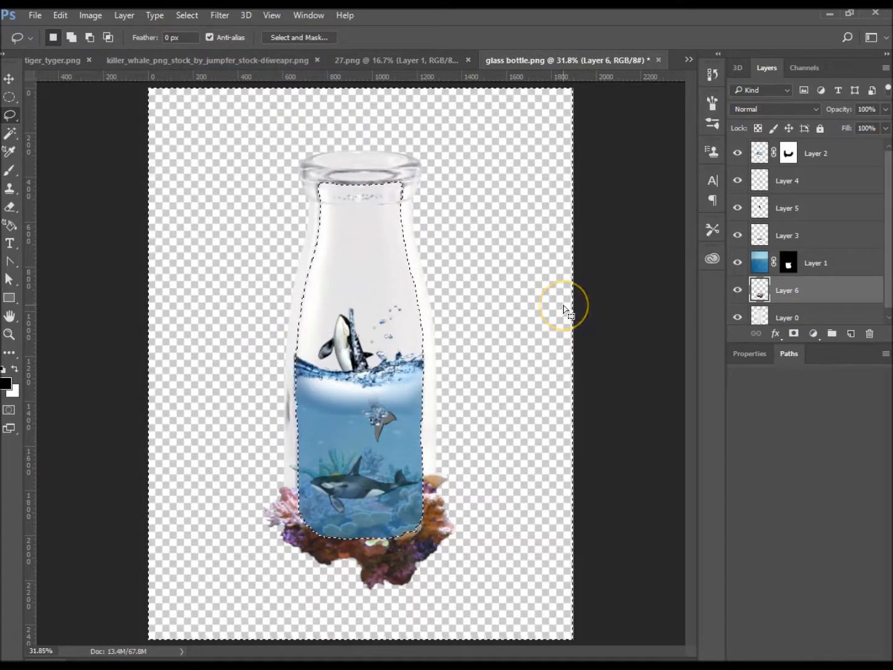
Erase the coral on Layer 6 outside the bottle's interior with a 500 px eraser, and clear the selection
key(e)
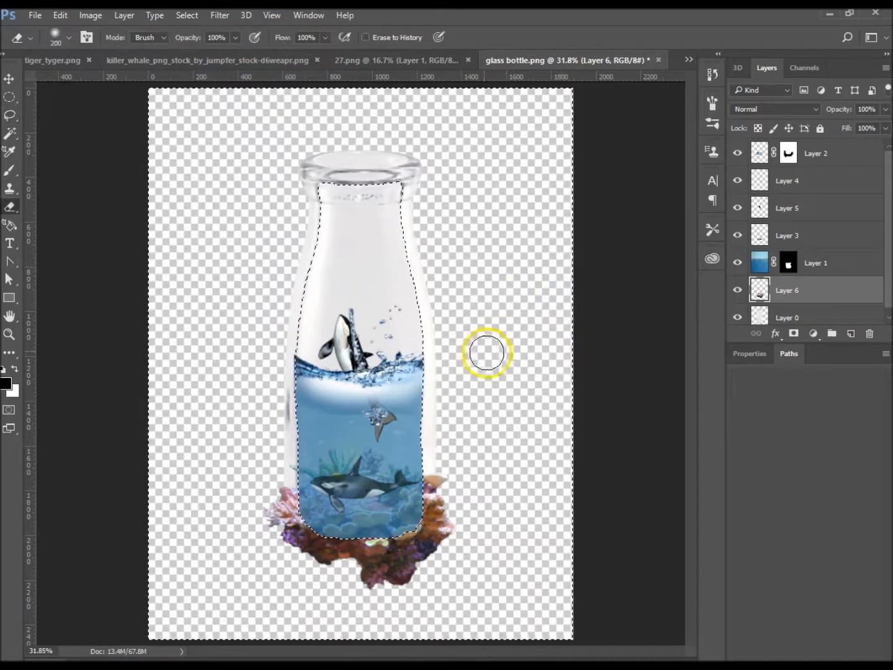
key(bracketright)
key(bracketright)
key(bracketright)
key(bracketright)
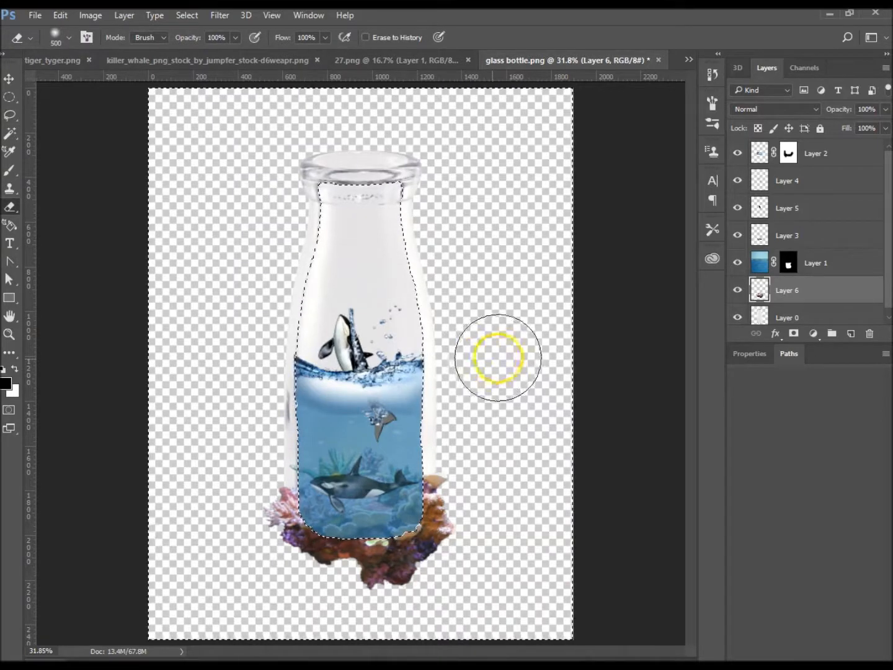
mouse_move(500, 423)
mouse_down()
mouse_move(454, 510)
mouse_move(463, 472)
mouse_move(444, 550)
mouse_move(408, 566)
mouse_up()
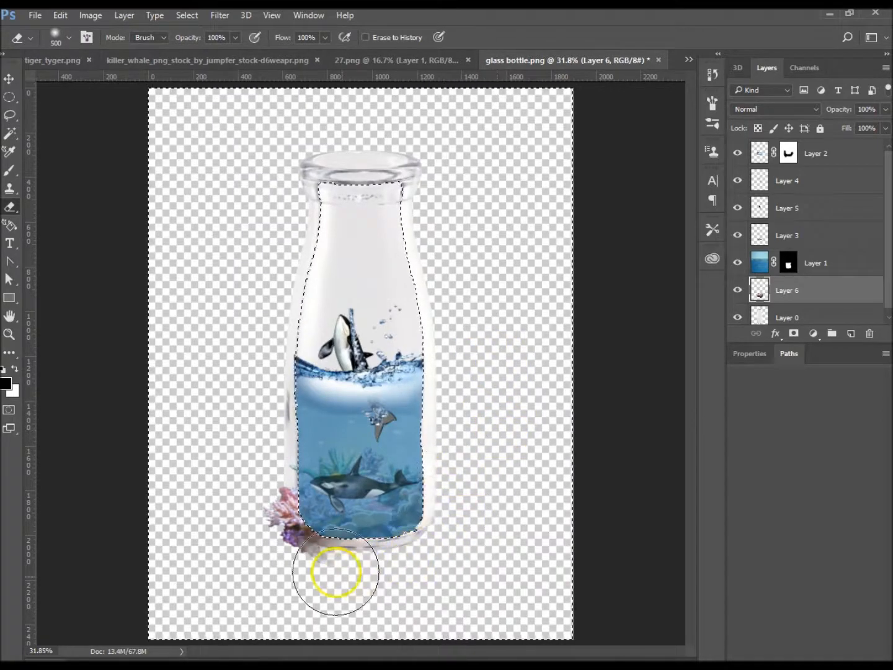
mouse_move(307, 557)
mouse_down()
mouse_move(284, 548)
mouse_move(265, 494)
mouse_move(259, 533)
mouse_move(243, 511)
mouse_move(261, 432)
mouse_up()
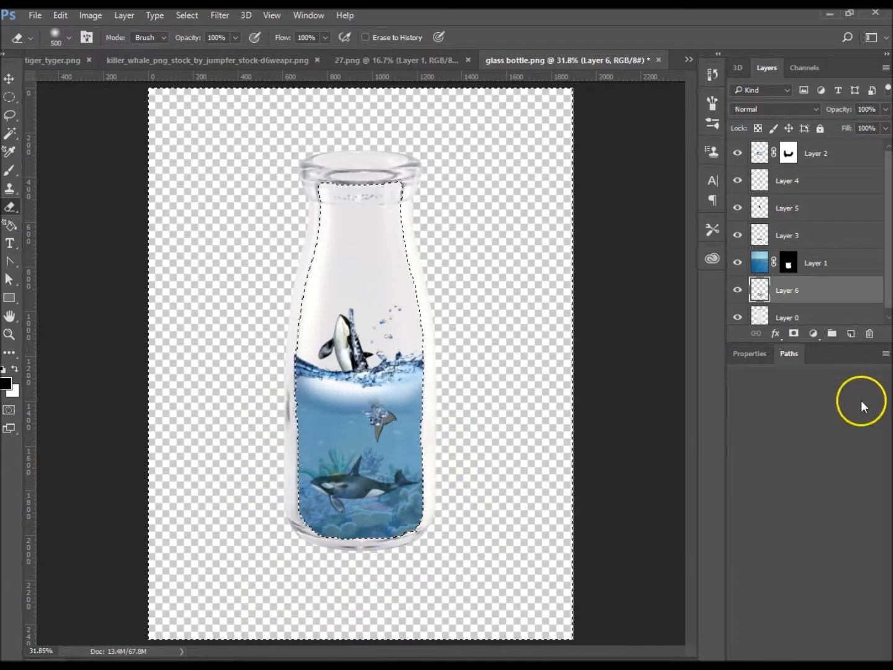
click(854, 232)
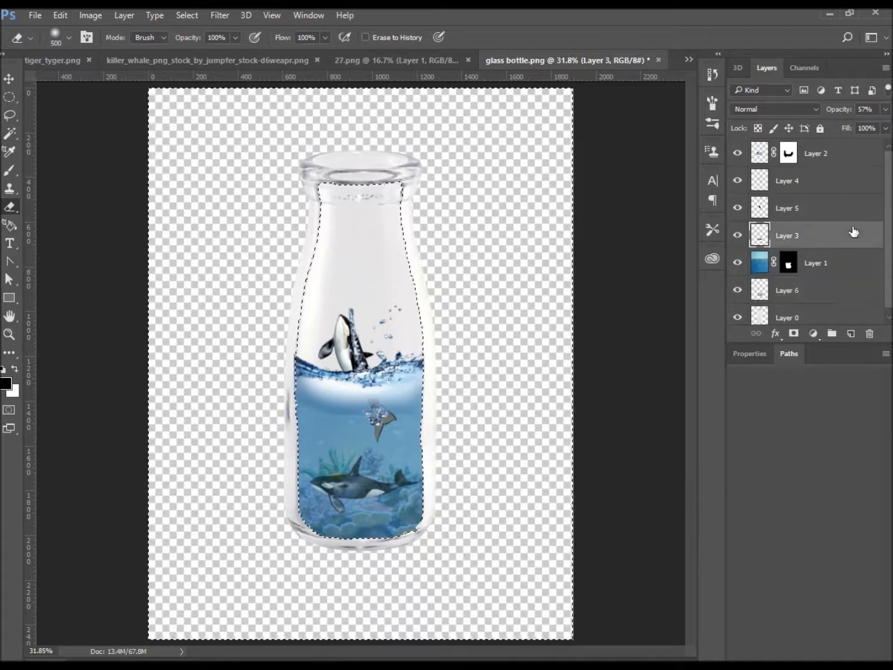
click(853, 151)
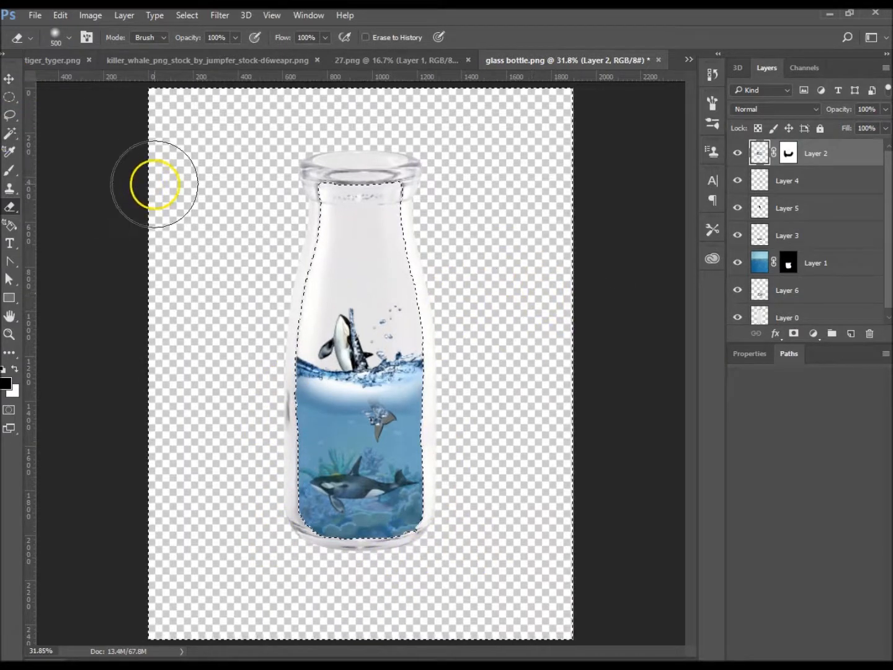
key(ctrl+d)
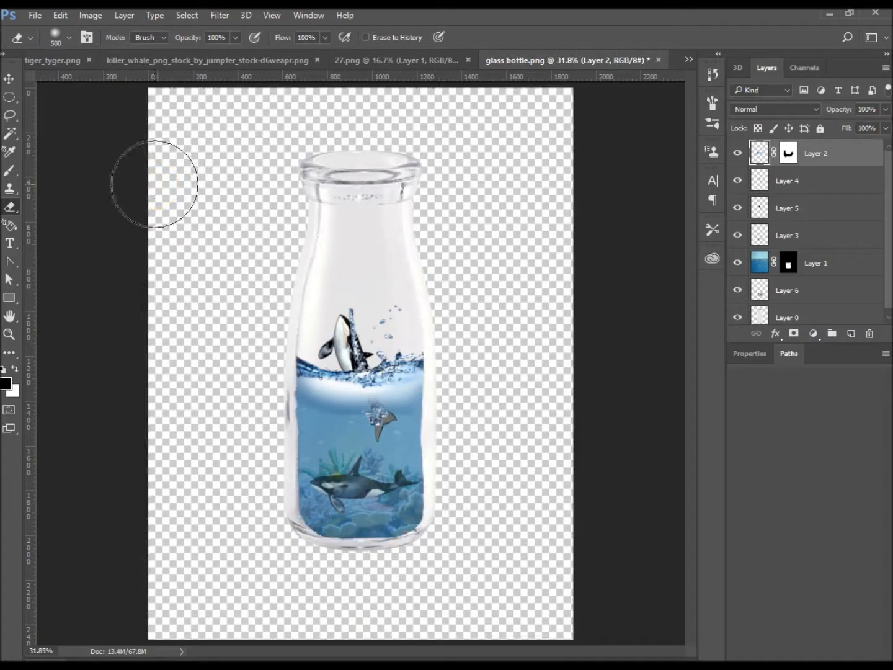
Add a blank layer above Layer 6, duplicate it, and move the copy beneath Layer 0
scroll(877, 226, down, 1)
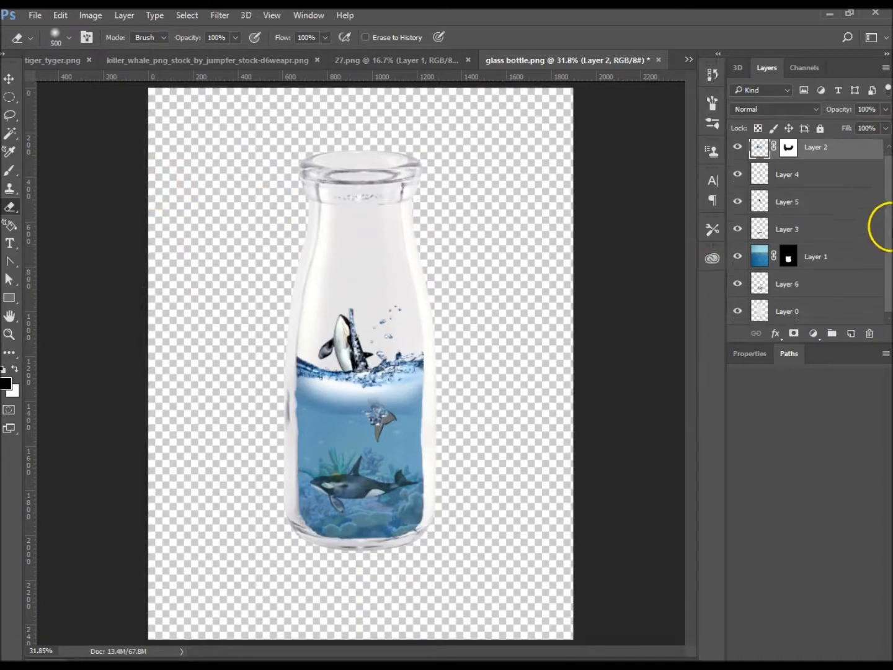
click(851, 336)
drag(837, 153, 850, 335)
scroll(881, 237, down, 1)
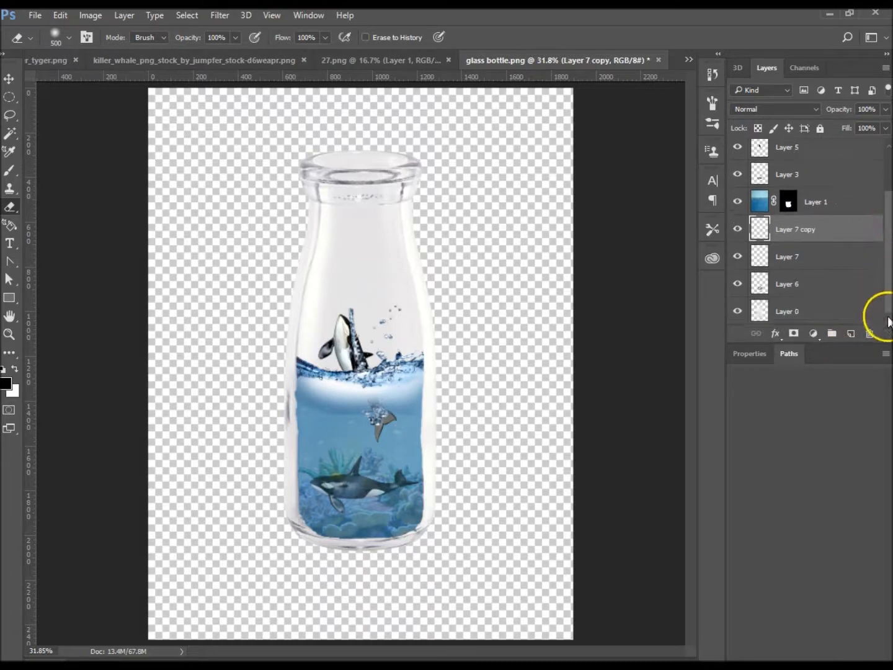
drag(831, 233, 852, 301)
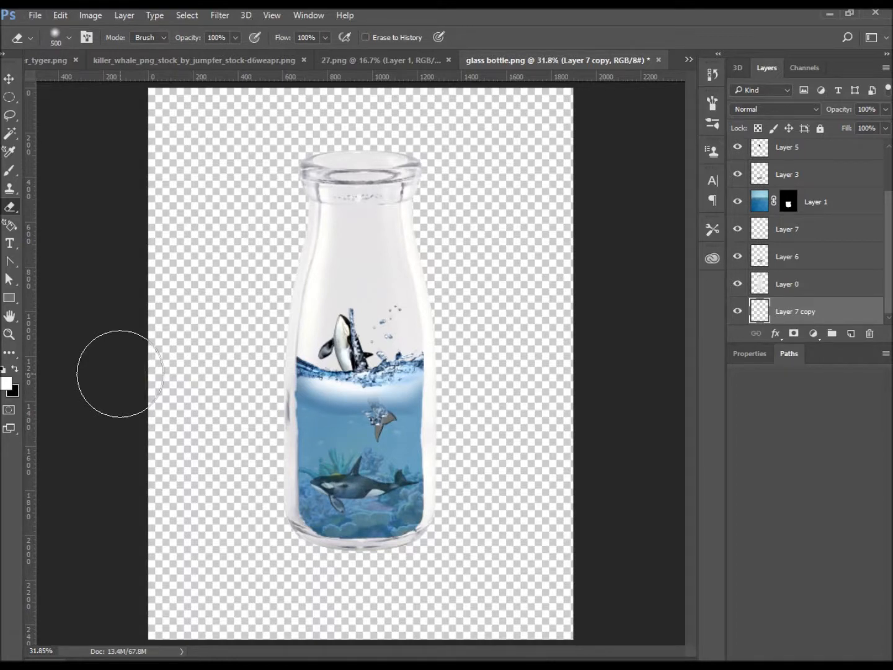
Fill the lowest layer with white as the background, and make Layer 2 the active layer
key(alt+BackSpace)
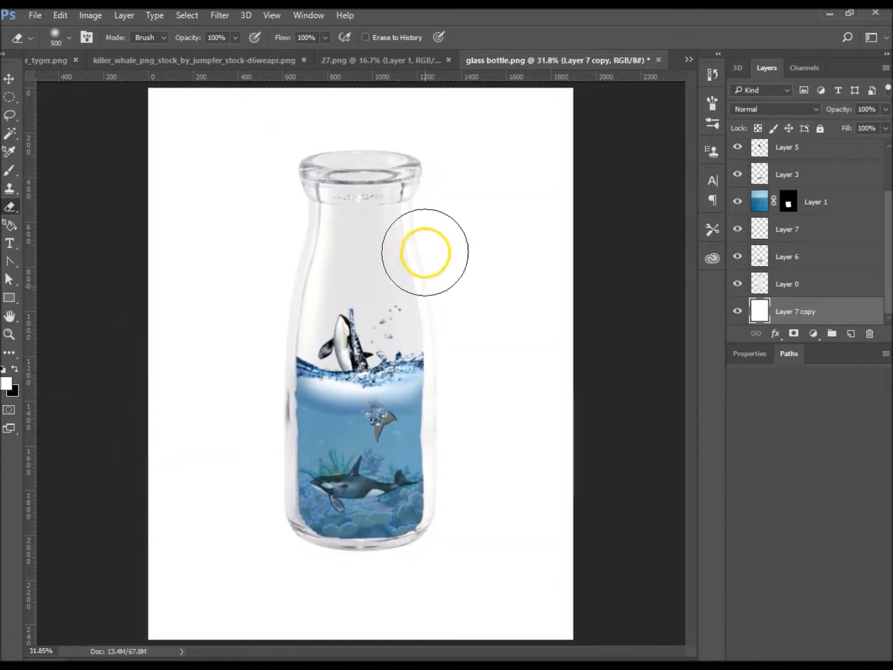
drag(888, 221, 889, 143)
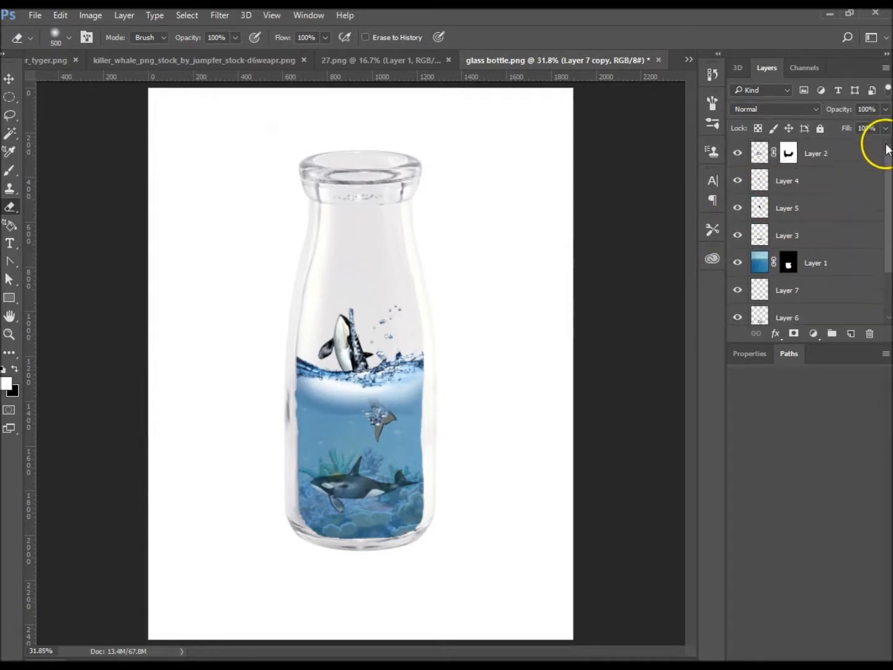
click(855, 152)
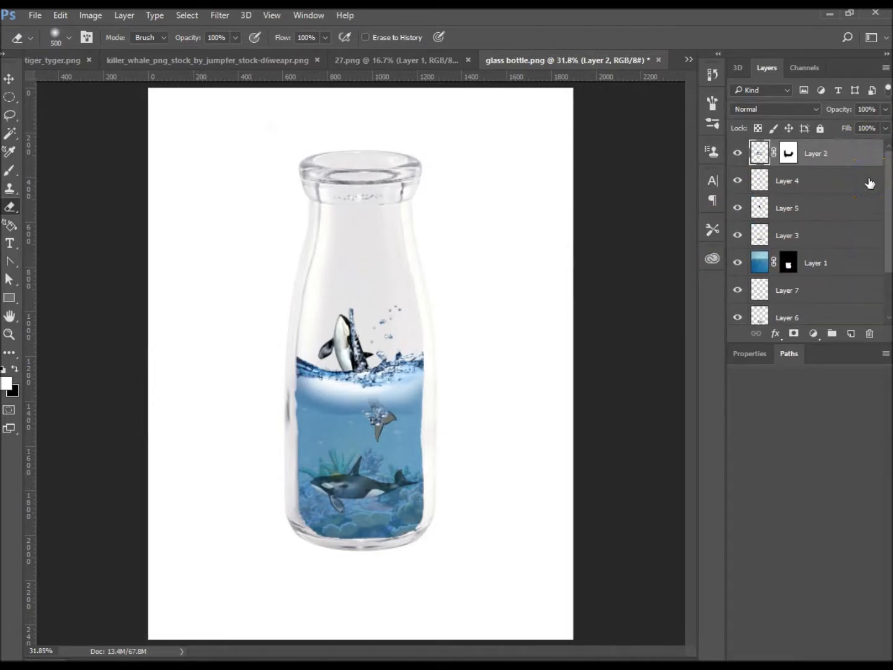